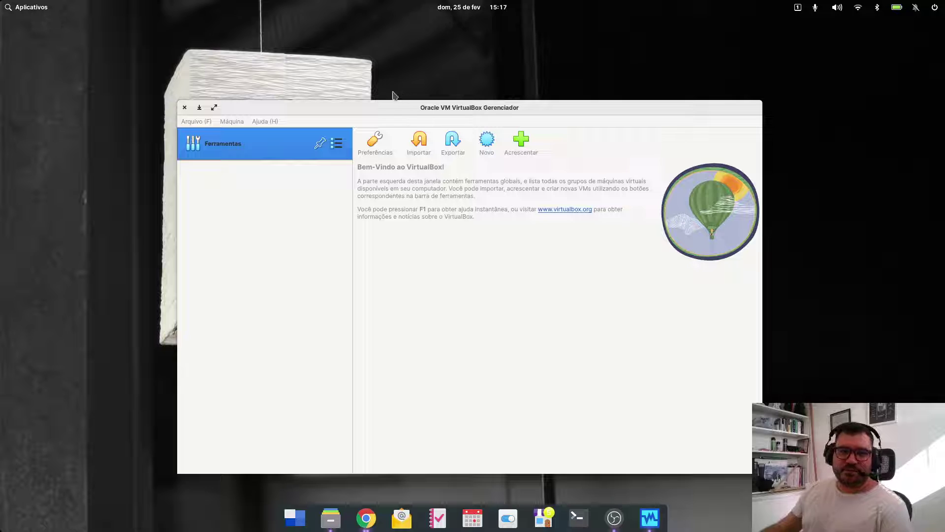
{"action": "left_click_drag", "start_coordinate": [476, 105], "coordinate": [482, 70]}
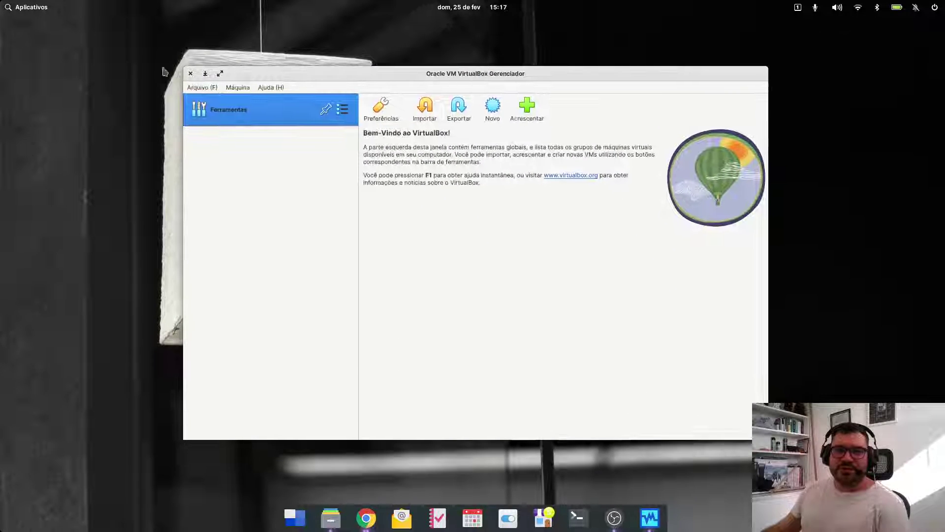
{"action": "left_click", "coordinate": [30, 8]}
{"action": "scroll", "coordinate": [211, 172], "scroll_direction": "down", "scroll_amount": 3}
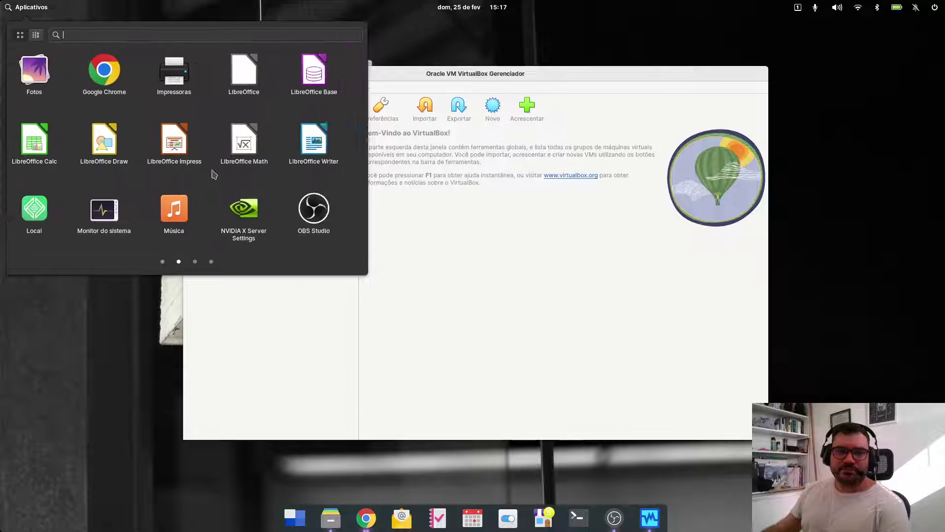
{"action": "scroll", "coordinate": [200, 204], "scroll_direction": "up", "scroll_amount": 1}
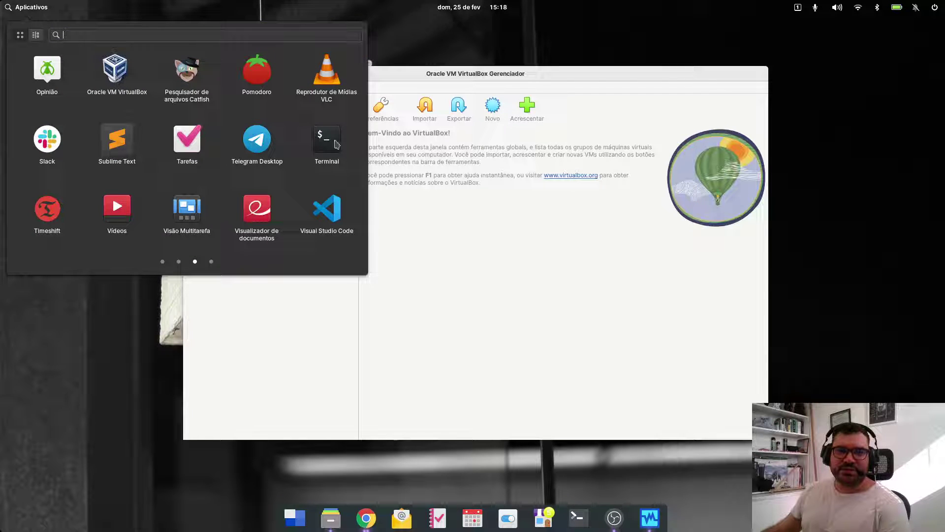
{"action": "left_click", "coordinate": [465, 271]}
- Enlarge the VirtualBox manager window and reposition it higher on the desktop
{"action": "mouse_move", "coordinate": [495, 68]}
{"action": "left_mouse_down"}
{"action": "mouse_move", "coordinate": [467, 67]}
{"action": "mouse_move", "coordinate": [481, 68]}
{"action": "left_mouse_up"}
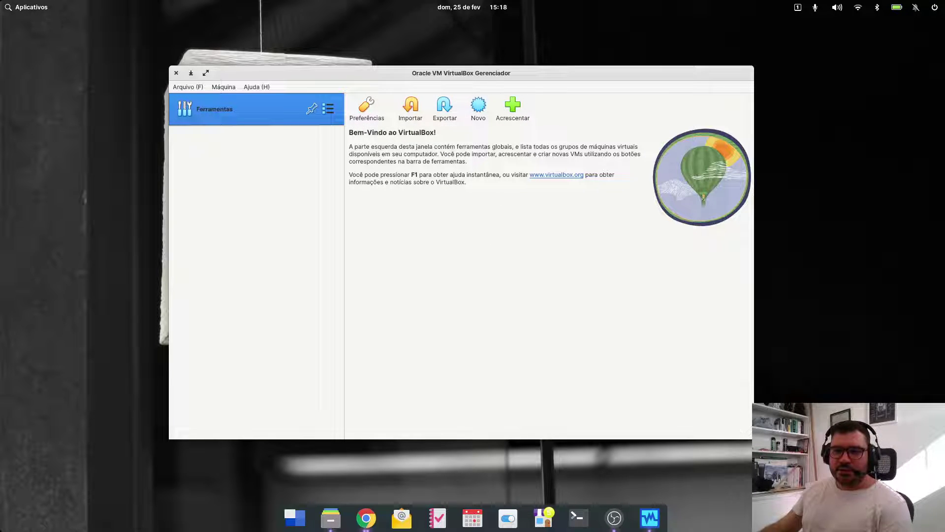
{"action": "left_click_drag", "start_coordinate": [751, 436], "coordinate": [803, 492]}
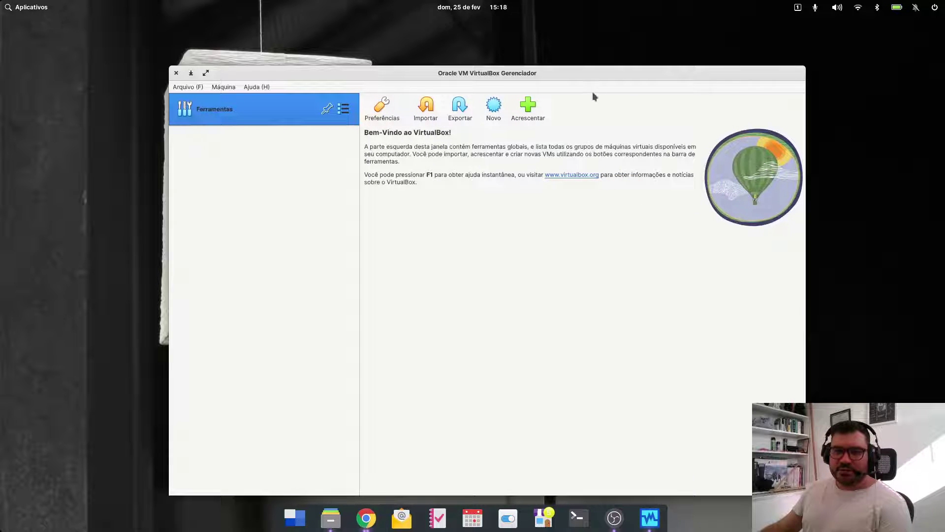
{"action": "left_click_drag", "start_coordinate": [578, 70], "coordinate": [556, 59]}
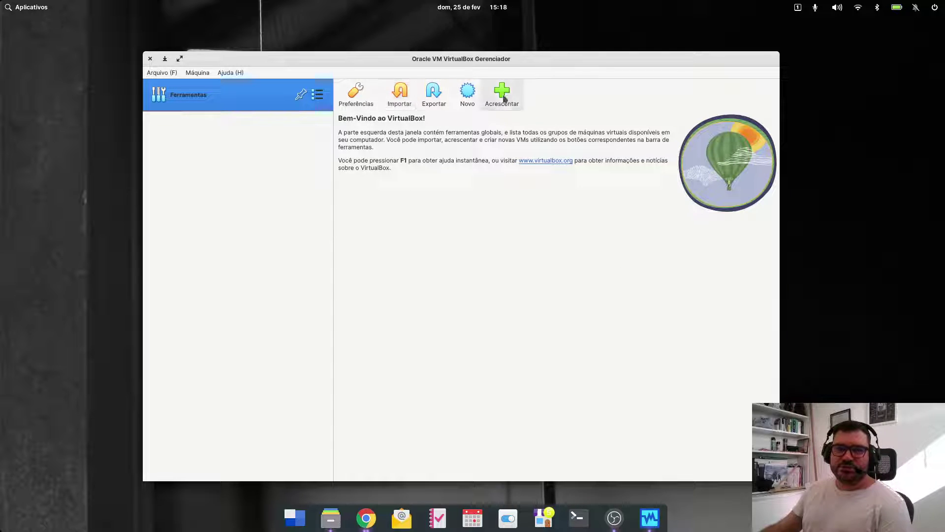
{"action": "left_click", "coordinate": [160, 73]}
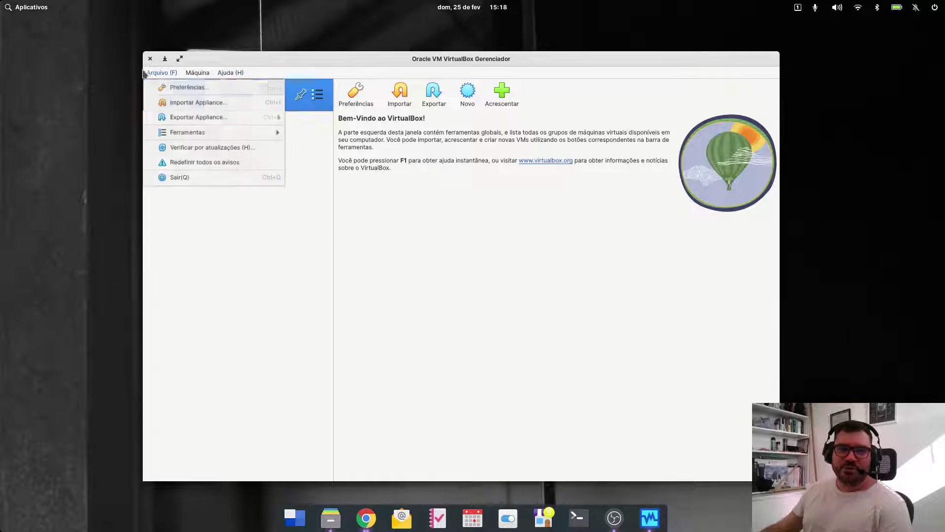
{"action": "left_click", "coordinate": [492, 274]}
{"action": "left_click", "coordinate": [198, 73]}
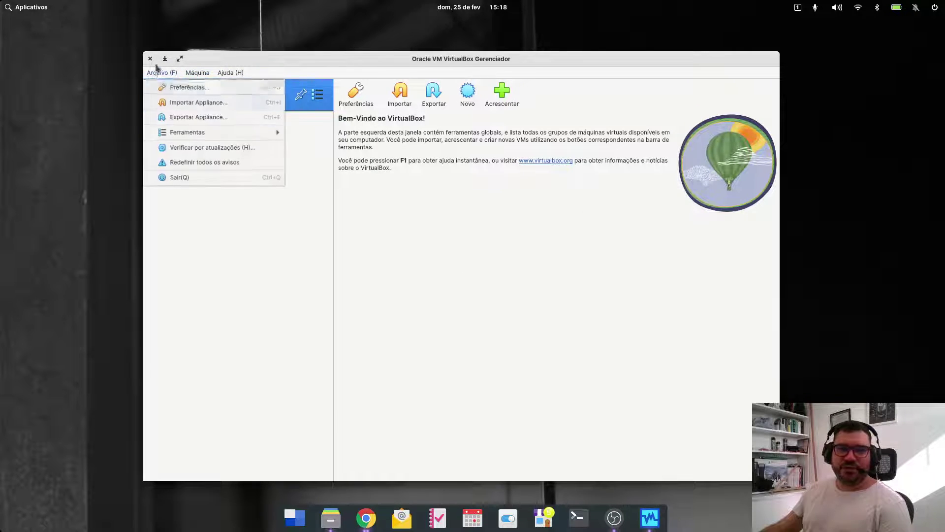
{"action": "left_click", "coordinate": [406, 250]}
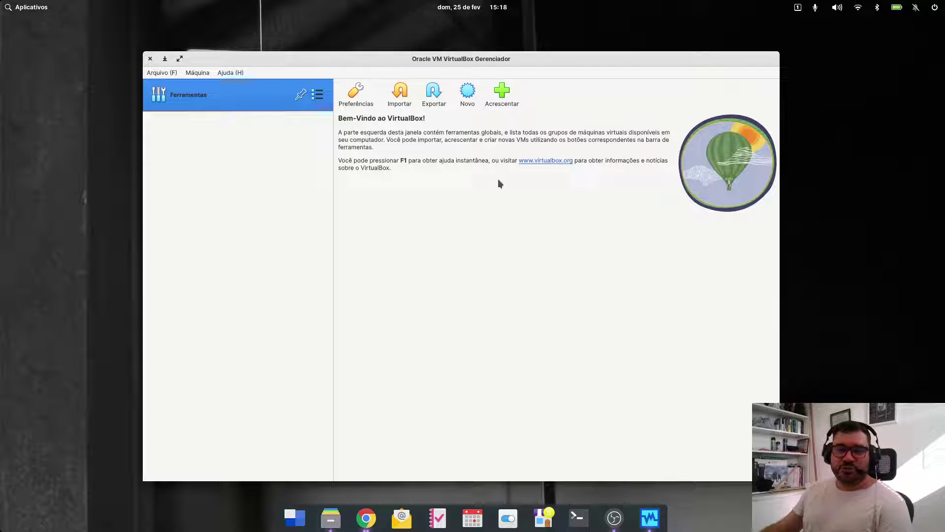
{"action": "left_click_drag", "start_coordinate": [593, 58], "coordinate": [600, 55]}
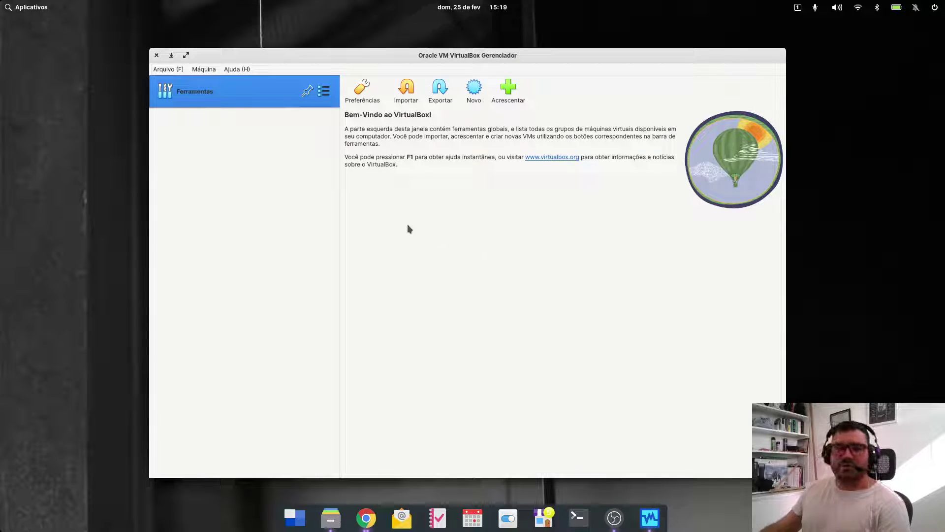
- Examine the two ways of starting the new virtual machine wizard, closing it each time without creating a machine
{"action": "left_click", "coordinate": [475, 92]}
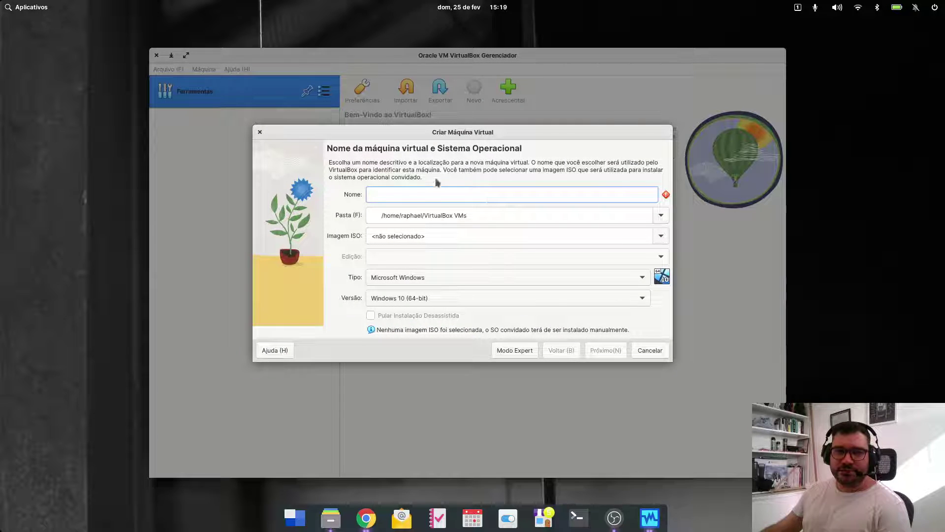
{"action": "left_click", "coordinate": [260, 132]}
{"action": "left_click", "coordinate": [159, 70]}
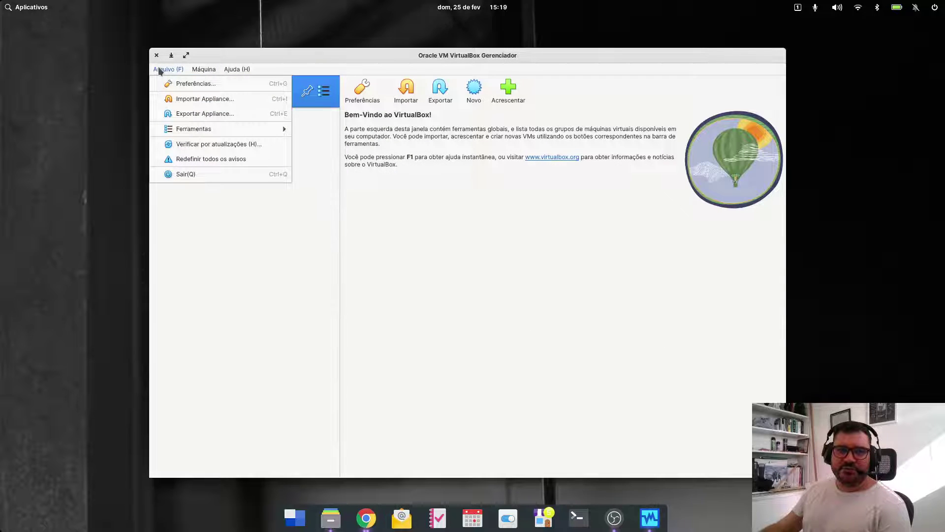
{"action": "left_click", "coordinate": [159, 69]}
{"action": "left_click", "coordinate": [196, 70]}
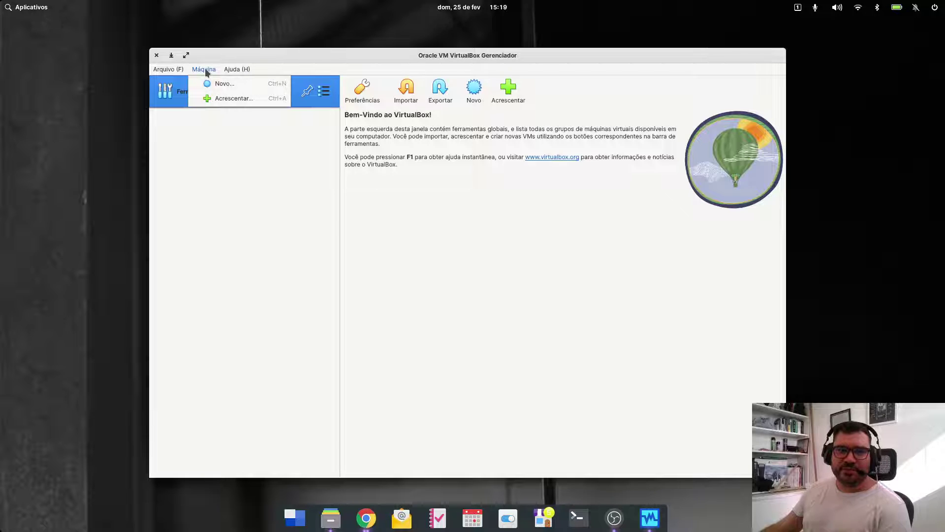
{"action": "left_click", "coordinate": [236, 70]}
{"action": "left_click", "coordinate": [204, 69]}
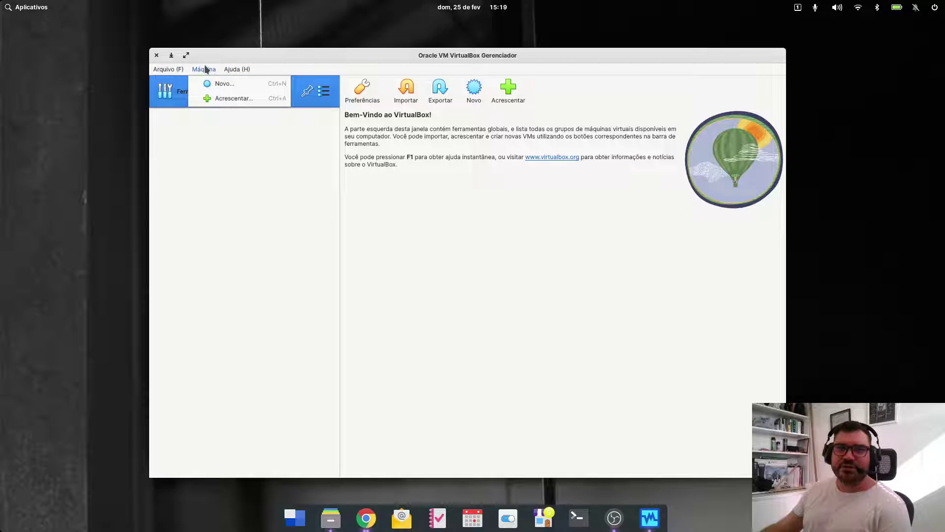
{"action": "left_click", "coordinate": [225, 86]}
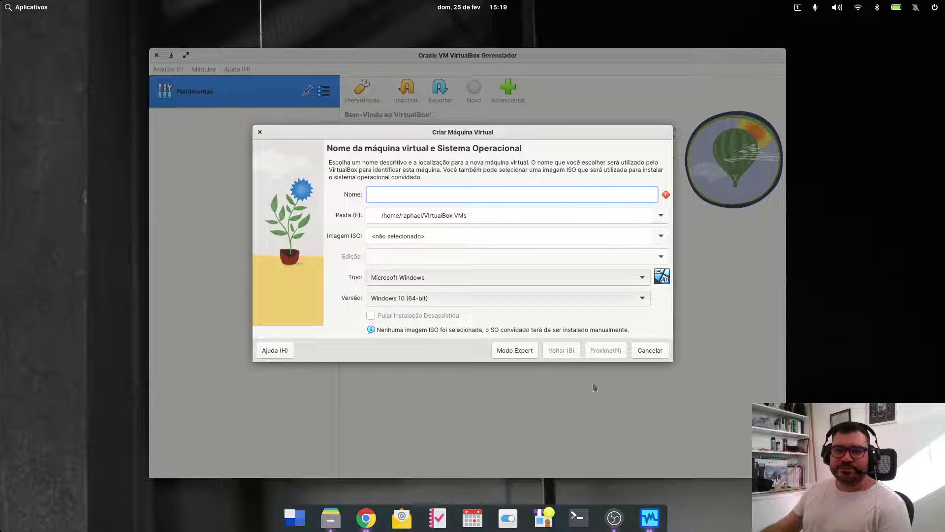
{"action": "left_click", "coordinate": [260, 132]}
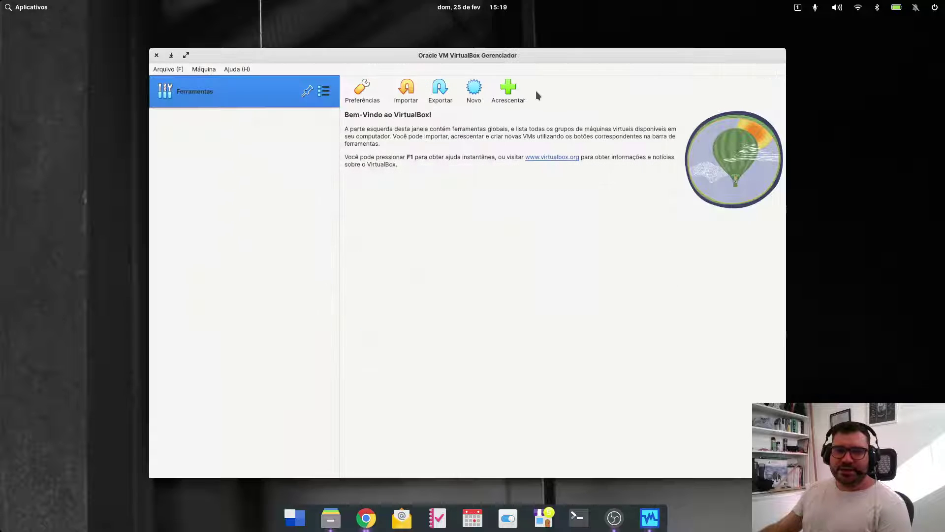
- Examine the file selection for adding an existing virtual machine, leaving it without adding a file
{"action": "left_click", "coordinate": [510, 91]}
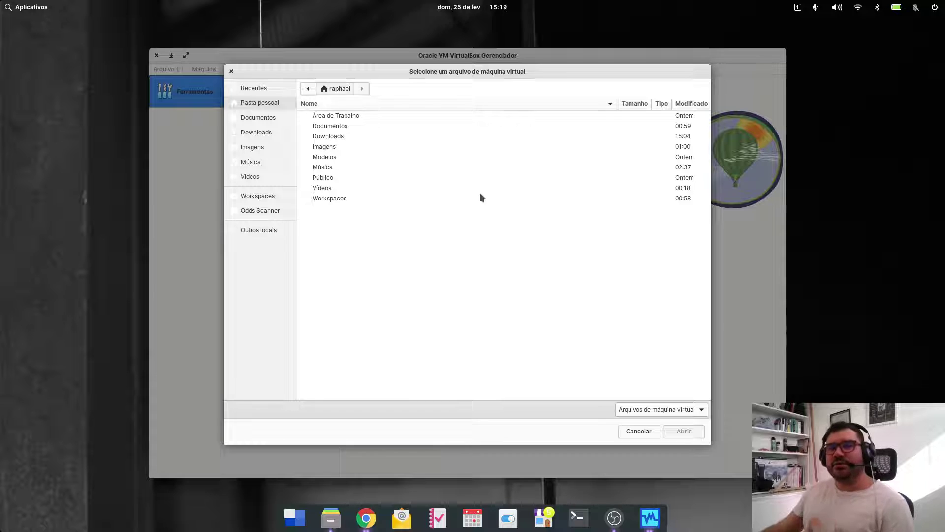
{"action": "left_click", "coordinate": [230, 72]}
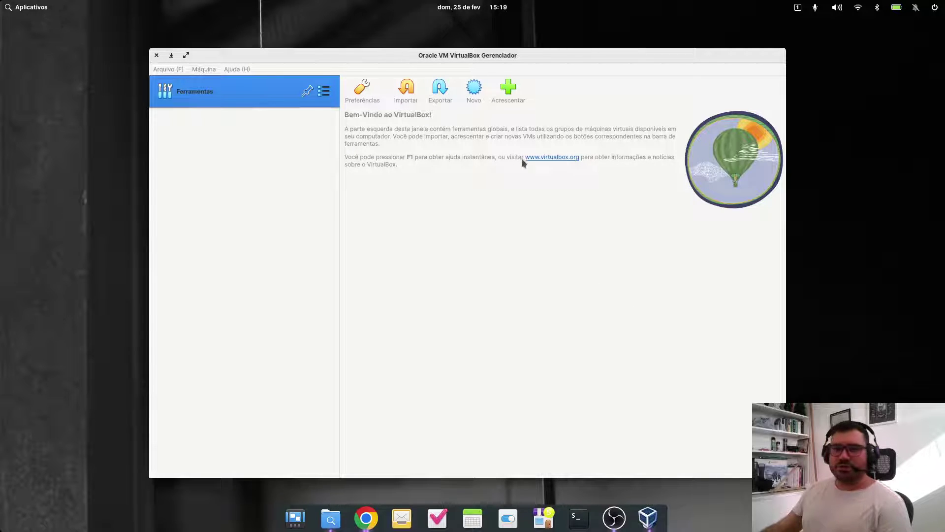
{"action": "left_click", "coordinate": [509, 89]}
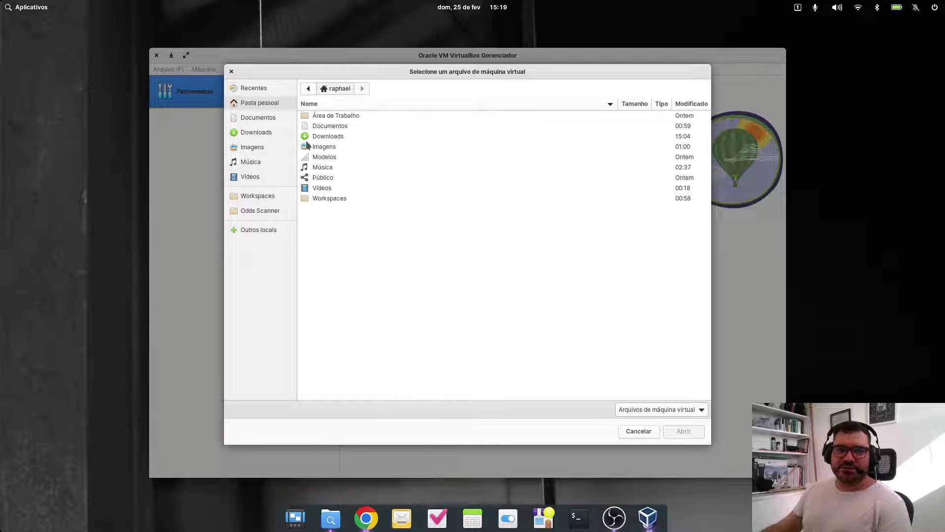
{"action": "left_click", "coordinate": [638, 432]}
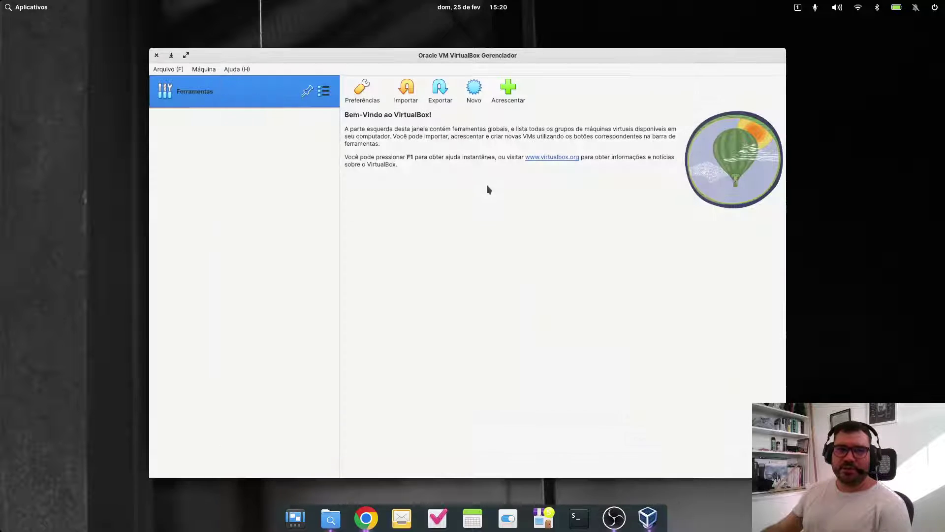
{"action": "left_click", "coordinate": [503, 95]}
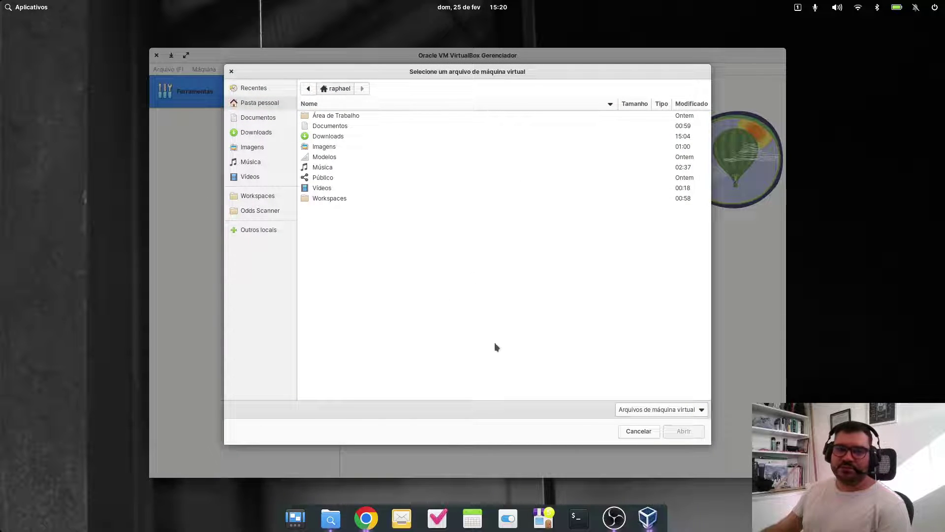
{"action": "left_click", "coordinate": [640, 431]}
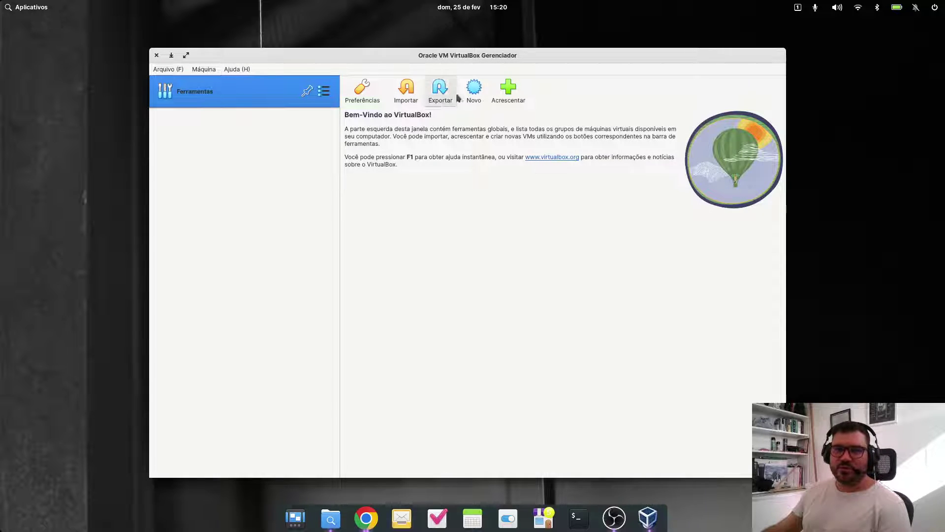
- Start creating a new virtual machine
{"action": "left_click", "coordinate": [472, 93]}
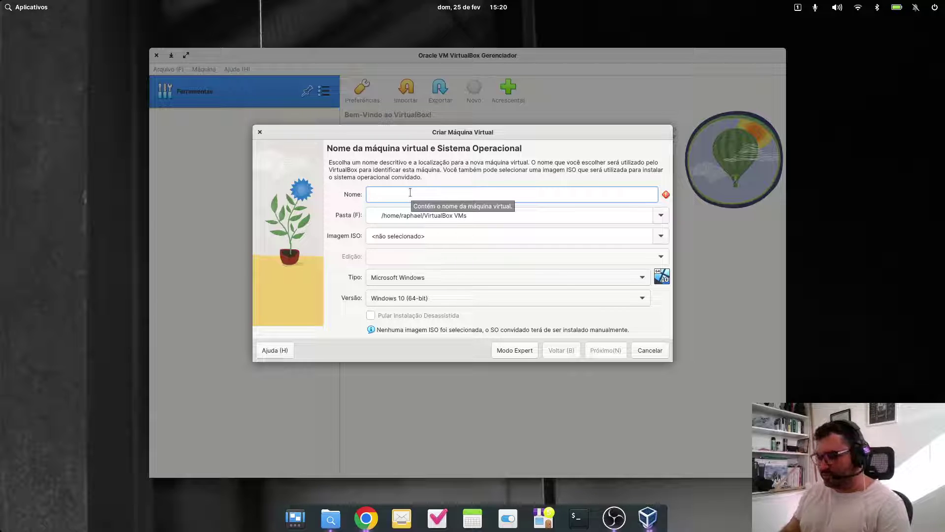
- Try lab, linux, windows and Linux as names for the virtual machine, clearing each one
{"action": "type", "text": "lab"}
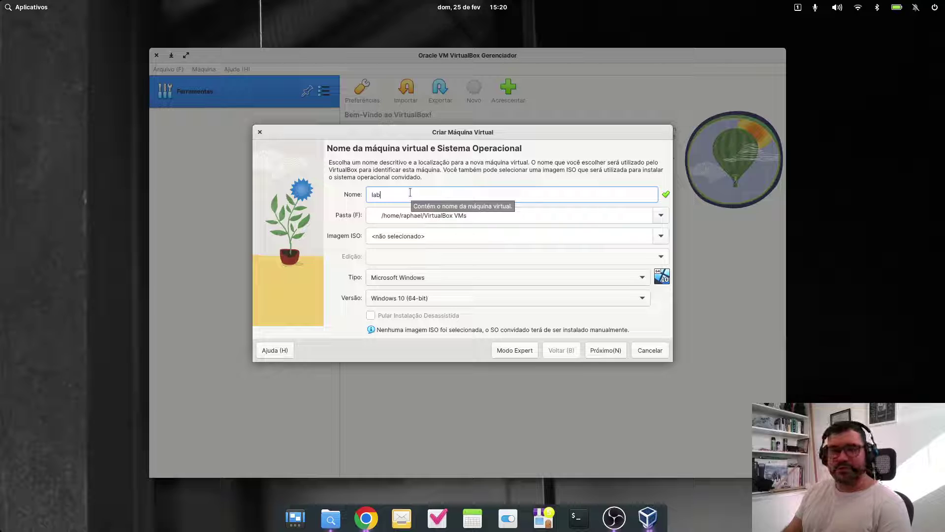
{"action": "key", "text": "BackSpace"}
{"action": "key", "text": "BackSpace"}
{"action": "key", "text": "BackSpace"}
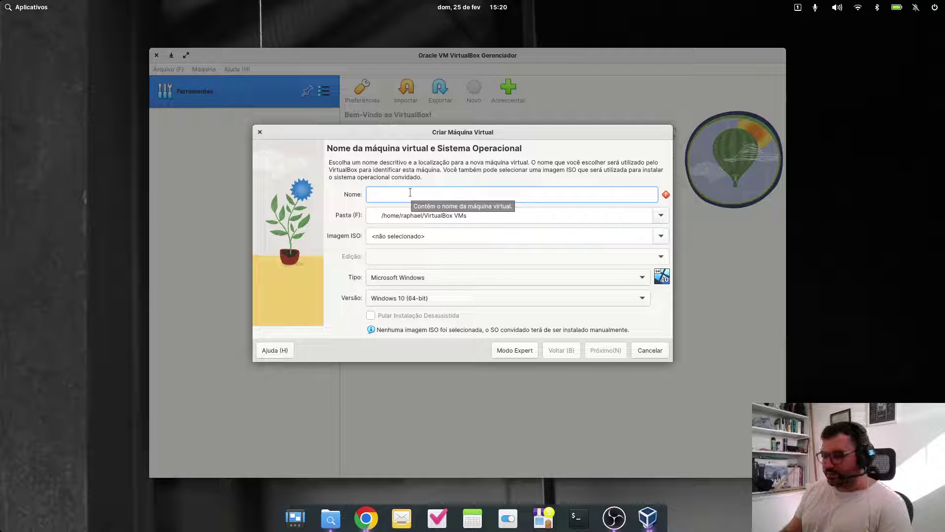
{"action": "type", "text": "linux"}
{"action": "key", "text": "BackSpace"}
{"action": "key", "text": "BackSpace"}
{"action": "key", "text": "BackSpace"}
{"action": "key", "text": "BackSpace"}
{"action": "key", "text": "BackSpace"}
{"action": "type", "text": "wu"}
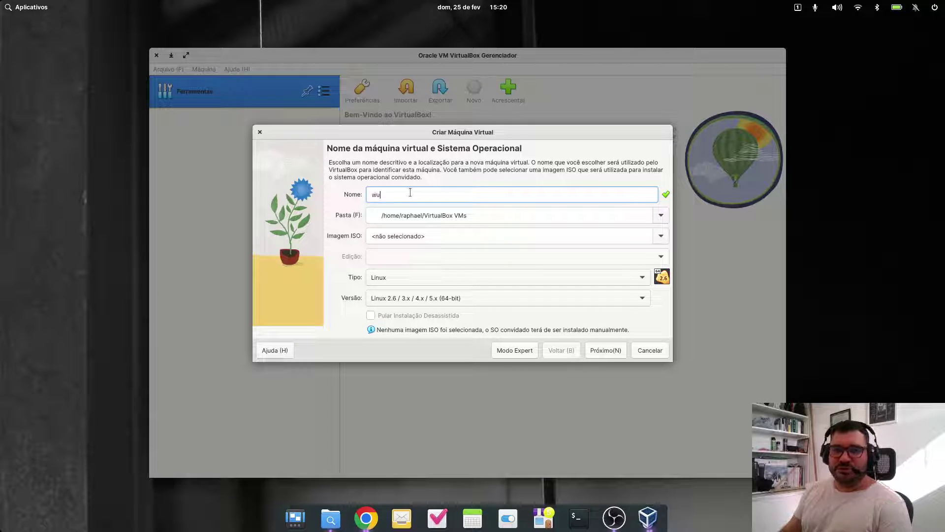
{"action": "type", "text": "indows"}
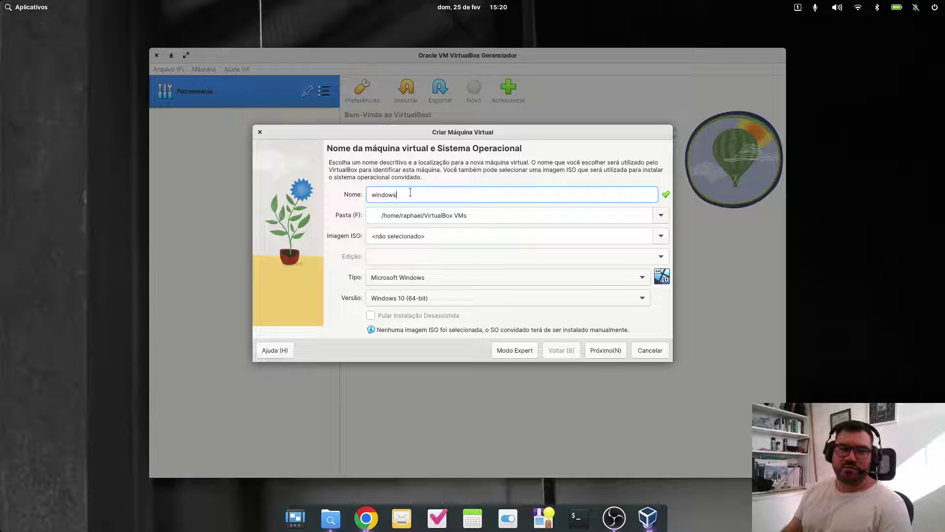
{"action": "key", "text": "BackSpace"}
{"action": "key", "text": "BackSpace"}
{"action": "key", "text": "BackSpace"}
{"action": "key", "text": "BackSpace"}
{"action": "key", "text": "BackSpace"}
{"action": "key", "text": "BackSpace"}
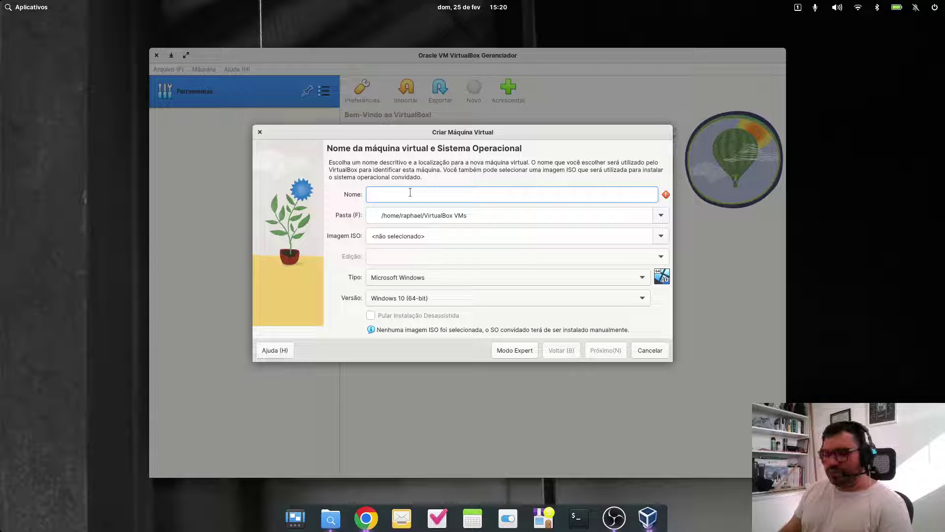
{"action": "type", "text": "Linux"}
{"action": "key", "text": "BackSpace"}
{"action": "key", "text": "BackSpace"}
{"action": "key", "text": "BackSpace"}
{"action": "key", "text": "BackSpace"}
{"action": "key", "text": "BackSpace"}
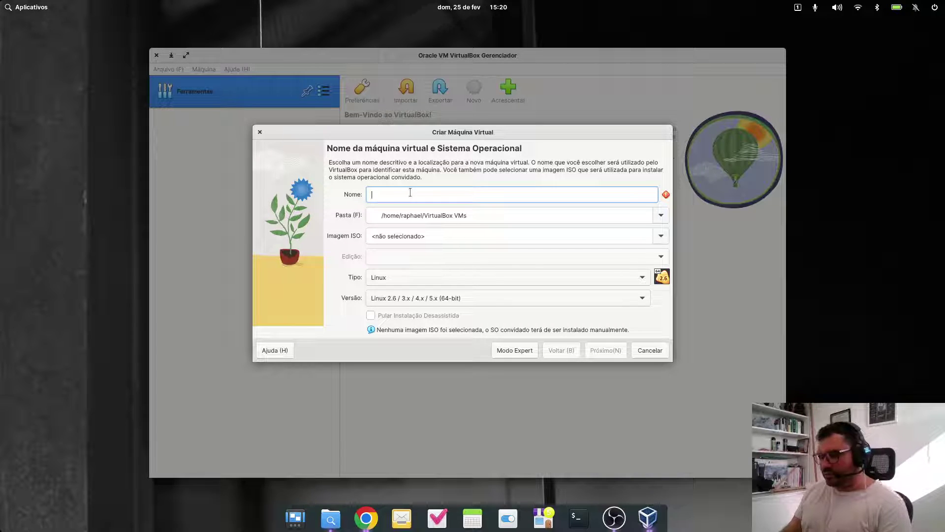
- Name the new virtual machine Lab_Linux_ElementaryOS_71
{"action": "type", "text": "Lab"}
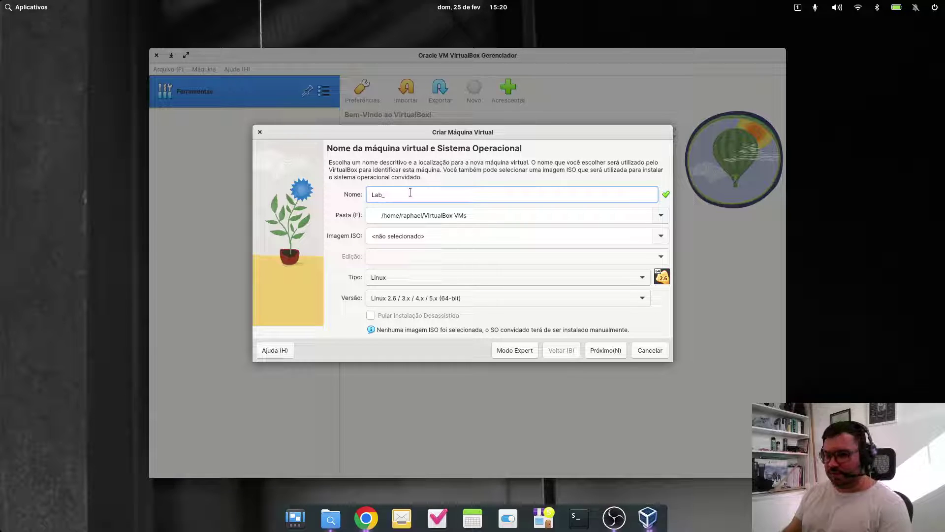
{"action": "type", "text": "_Linux"}
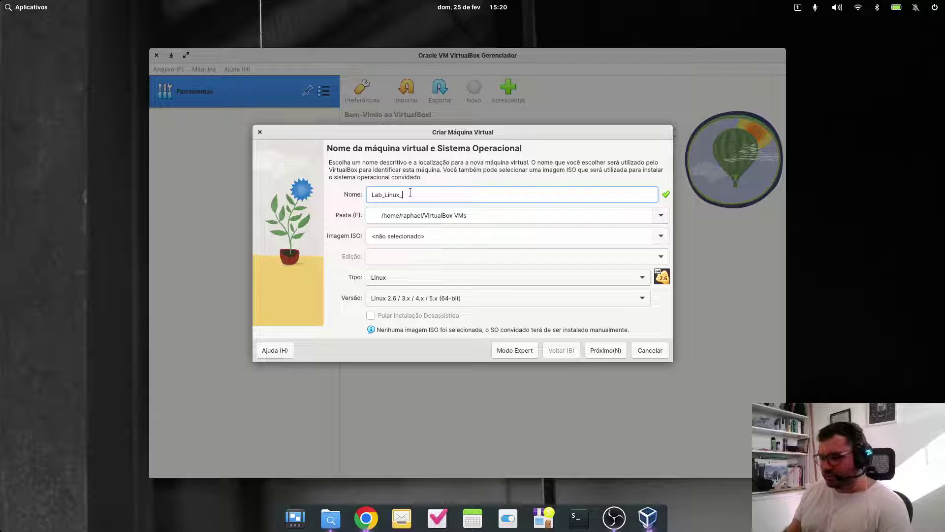
{"action": "type", "text": "_Elementary"}
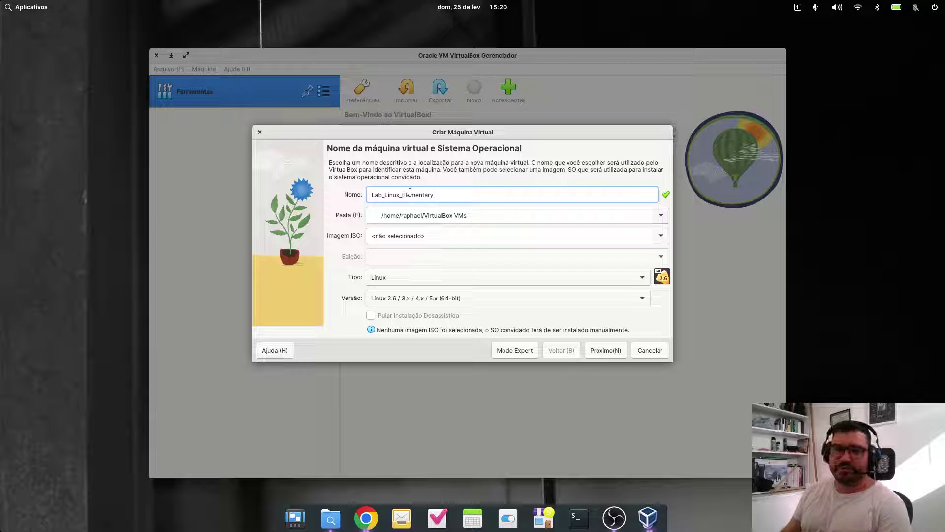
{"action": "type", "text": "OS_"}
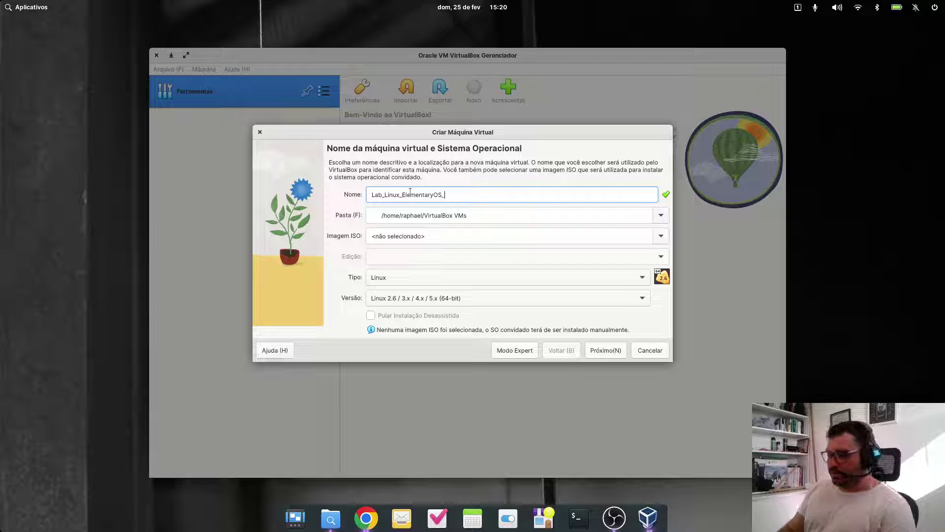
{"action": "type", "text": "7"}
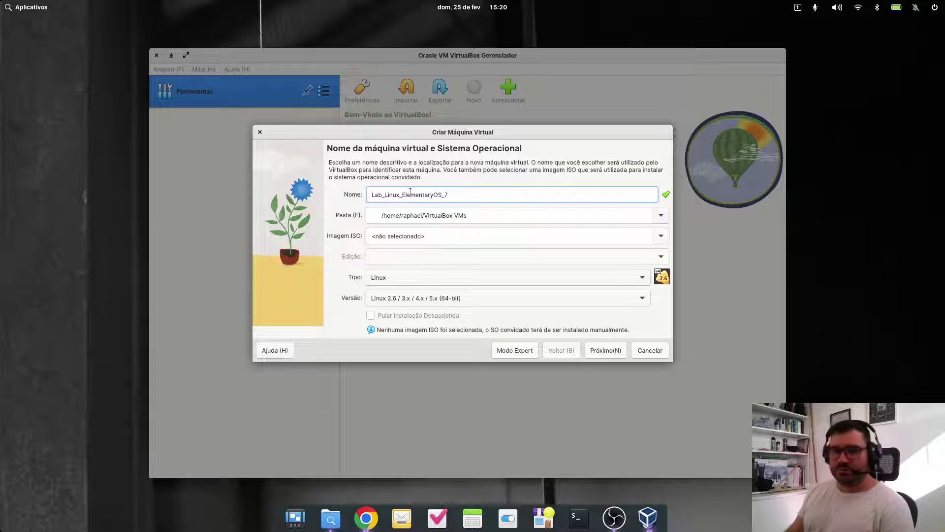
{"action": "type", "text": "1"}
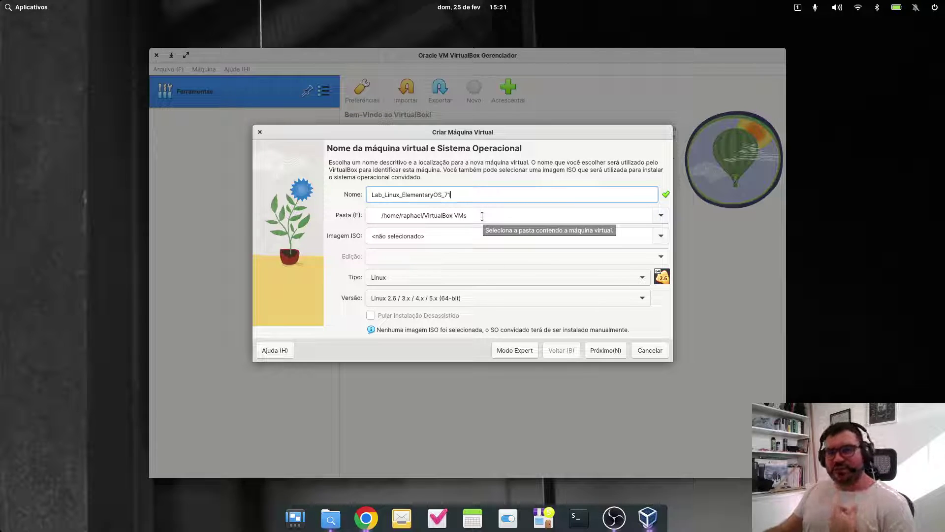
- Copy the virtual machine's name and try Windows, Windows_7, Windows_8 and Windows_10 in its place
{"action": "left_click_drag", "start_coordinate": [460, 193], "coordinate": [291, 187]}
{"action": "key", "text": "ctrl+c"}
{"action": "key", "text": "BackSpace"}
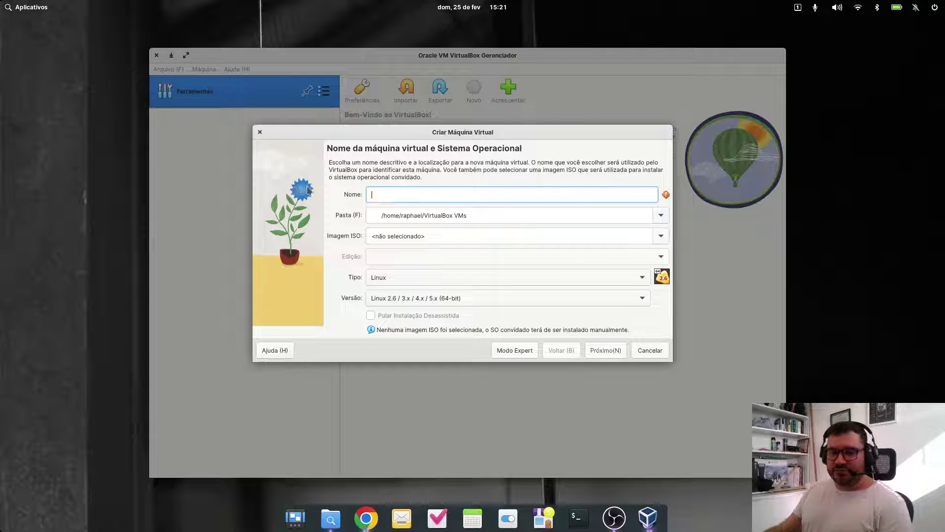
{"action": "type", "text": "Windwos"}
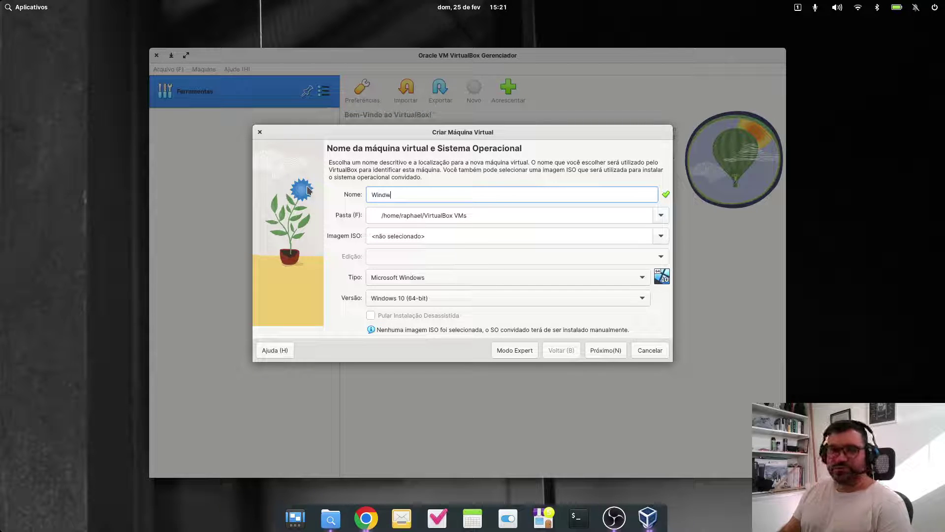
{"action": "key", "text": "BackSpace"}
{"action": "key", "text": "BackSpace"}
{"action": "key", "text": "BackSpace"}
{"action": "type", "text": "ows"}
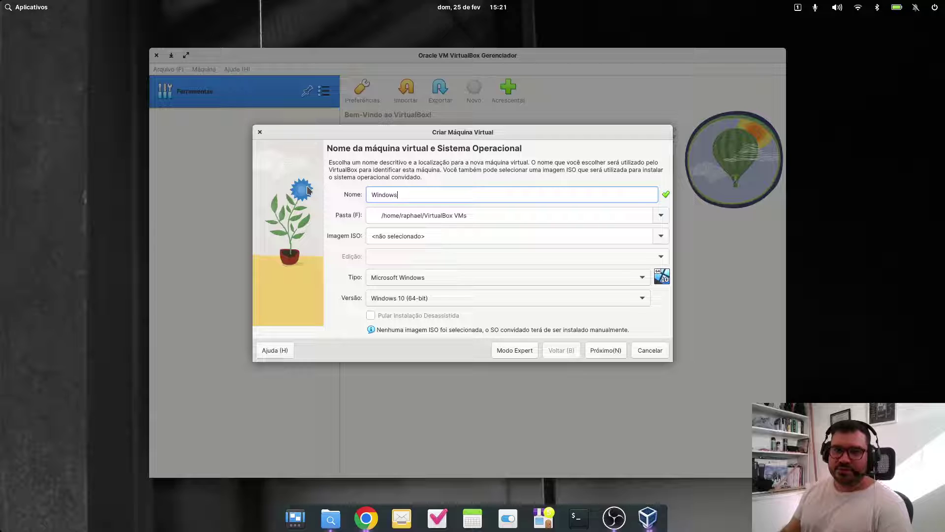
{"action": "type", "text": "_"}
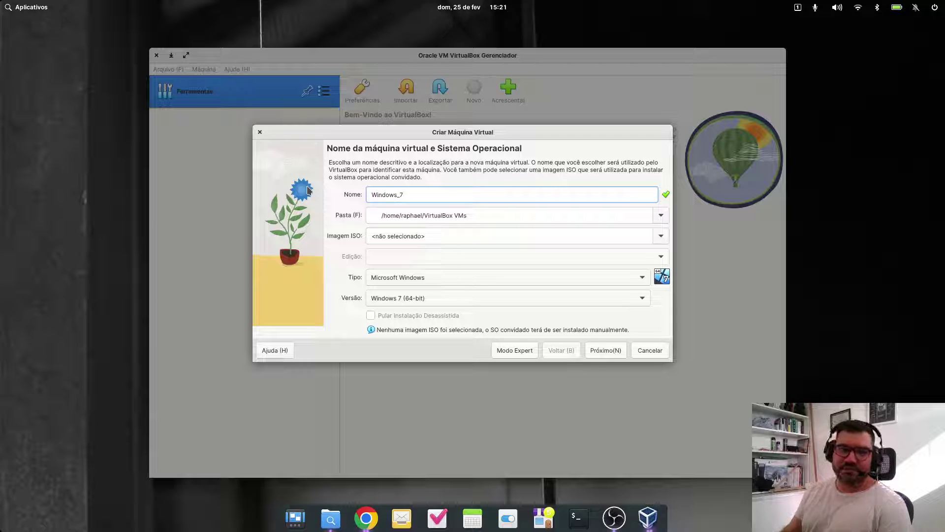
{"action": "type", "text": "8"}
{"action": "key", "text": "BackSpace"}
{"action": "type", "text": "10"}
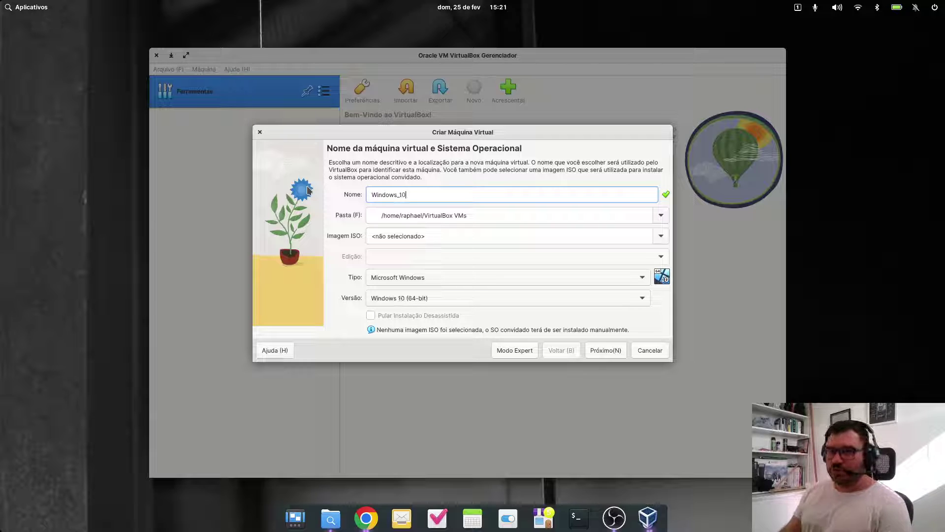
- Clear the trial Windows name and paste back Lab_Linux_ElementaryOS_71 as the virtual machine's name
{"action": "key", "text": "BackSpace"}
{"action": "key", "text": "BackSpace"}
{"action": "key", "text": "BackSpace"}
{"action": "key", "text": "BackSpace"}
{"action": "key", "text": "BackSpace"}
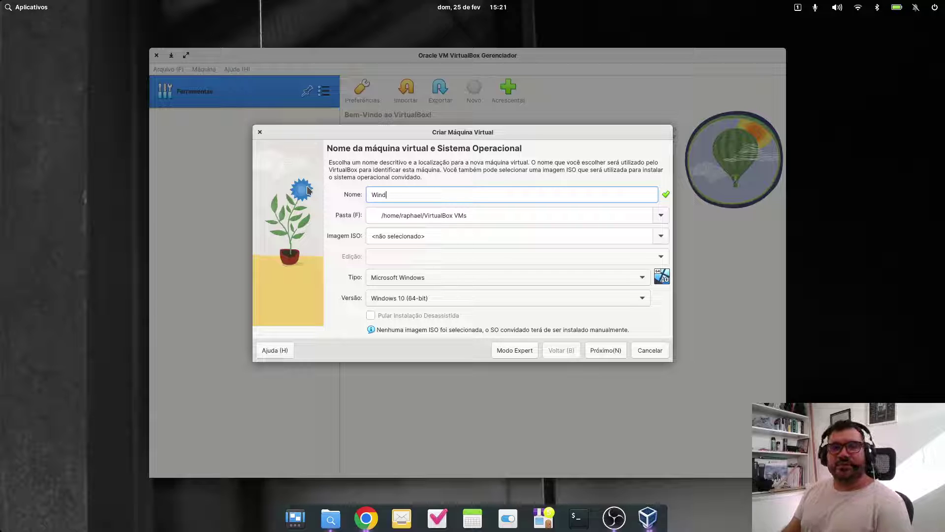
{"action": "key", "text": "BackSpace"}
{"action": "key", "text": "ctrl+v"}
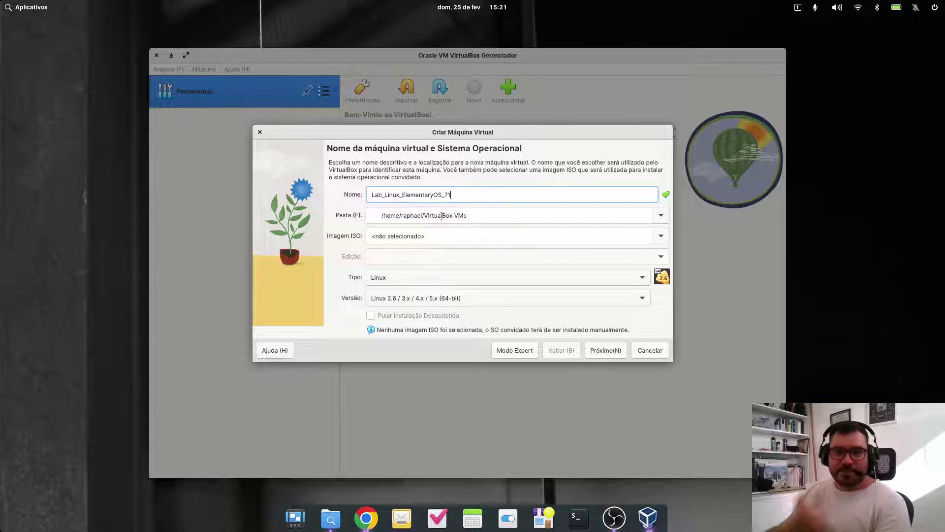
- Examine the folder path in which the new virtual machine is stored
{"action": "left_click", "coordinate": [375, 217]}
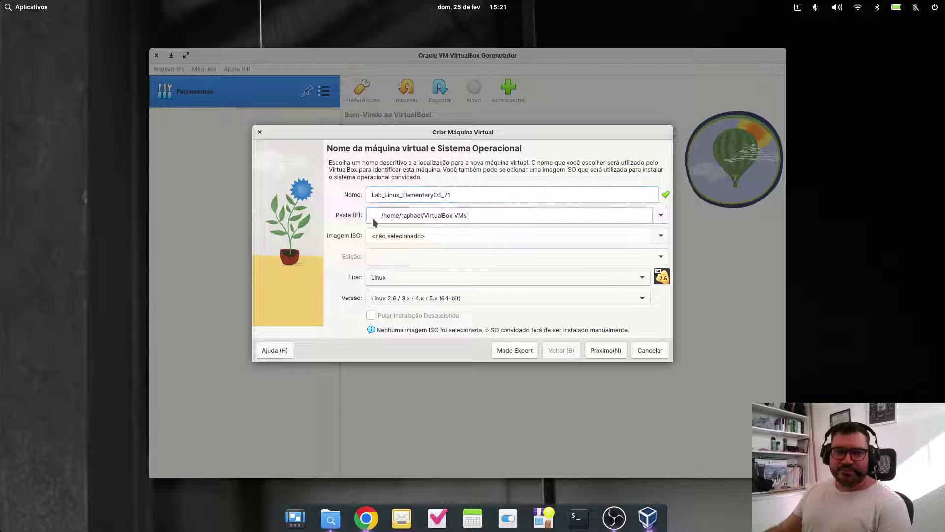
{"action": "double_click", "coordinate": [384, 215]}
{"action": "left_click", "coordinate": [384, 216]}
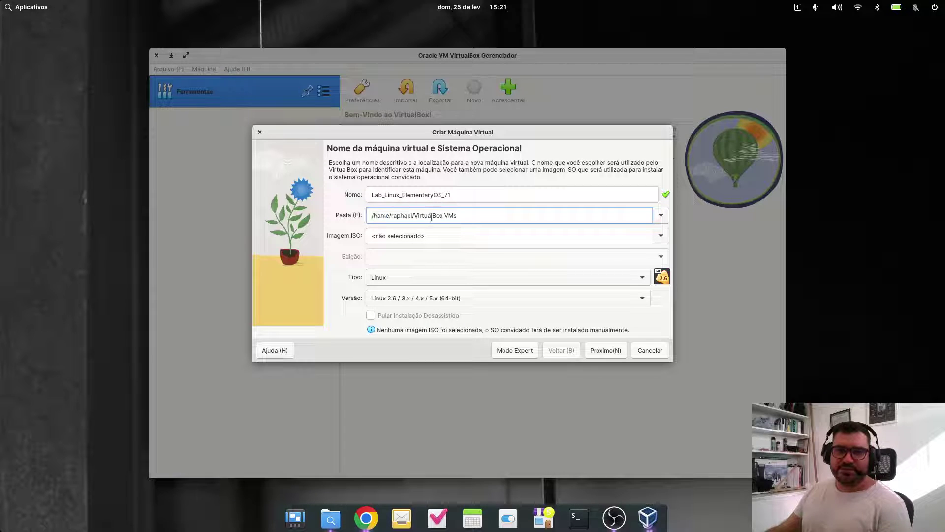
{"action": "left_click_drag", "start_coordinate": [417, 216], "coordinate": [479, 214]}
{"action": "left_click", "coordinate": [493, 212]}
{"action": "left_click_drag", "start_coordinate": [392, 216], "coordinate": [461, 215]}
{"action": "left_click", "coordinate": [477, 215]}
{"action": "left_click", "coordinate": [507, 215]}
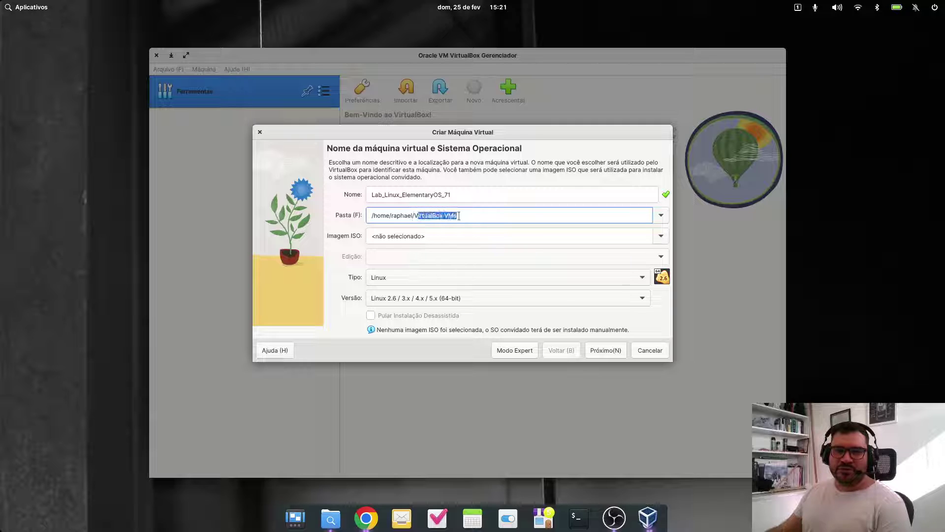
{"action": "left_click", "coordinate": [518, 216]}
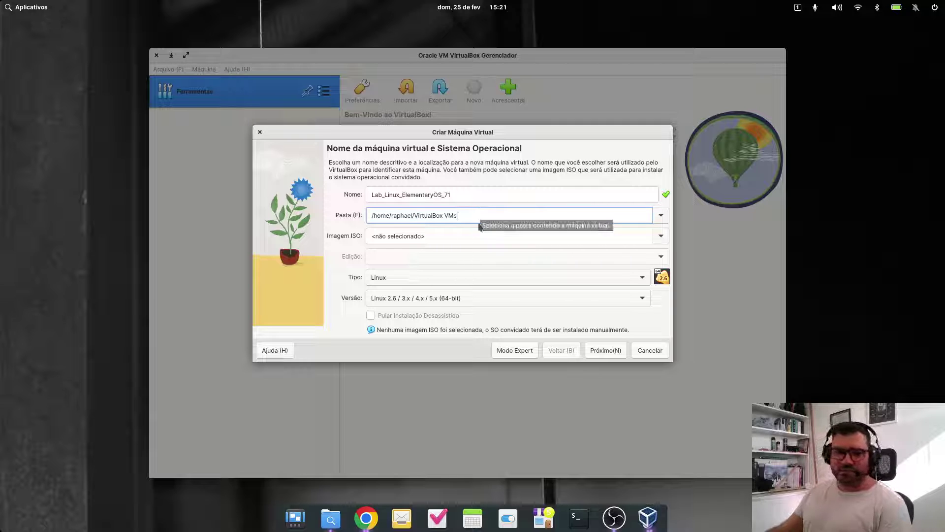
- Browse for another ISO image and open the ISO folder inside Downloads
{"action": "left_click", "coordinate": [460, 237]}
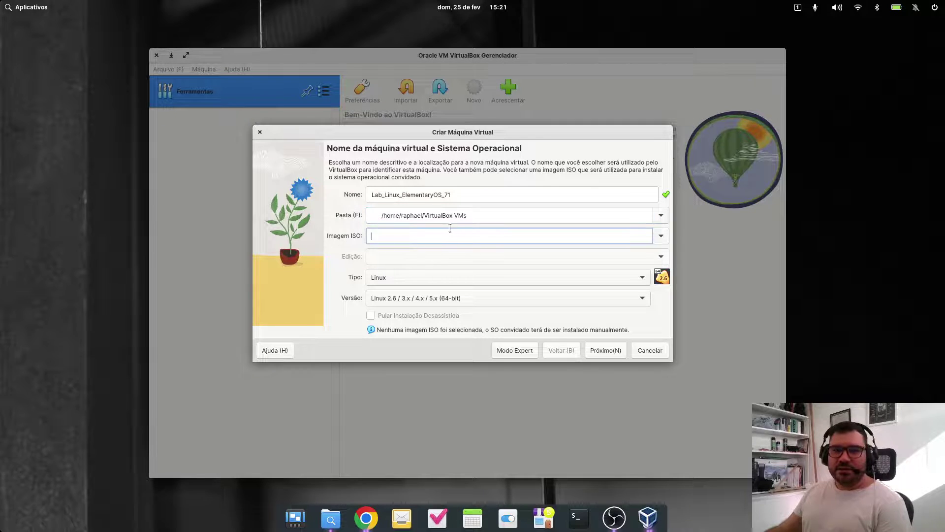
{"action": "left_click", "coordinate": [662, 237]}
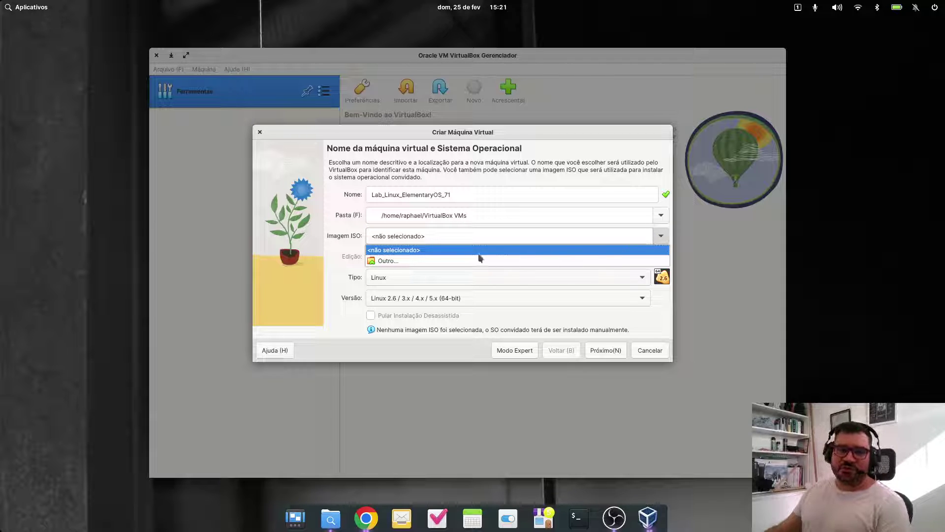
{"action": "left_click", "coordinate": [435, 261]}
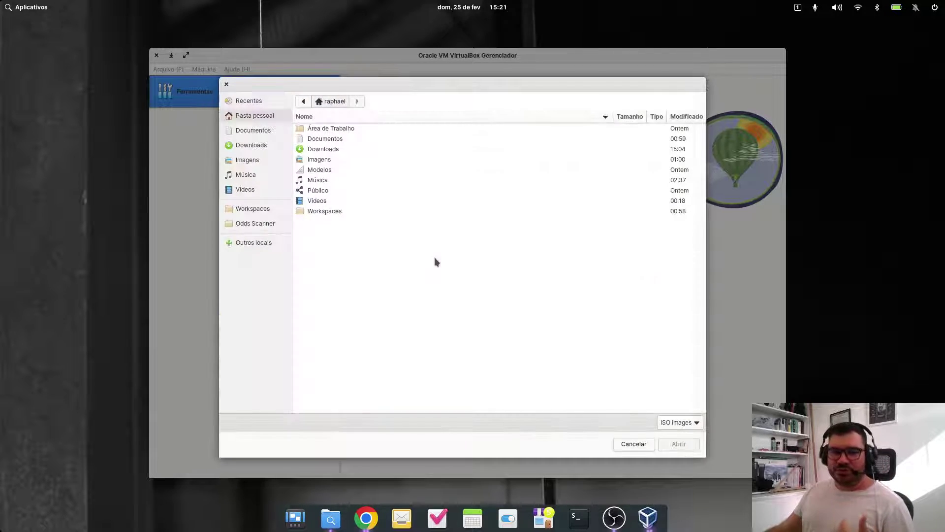
{"action": "double_click", "coordinate": [323, 150]}
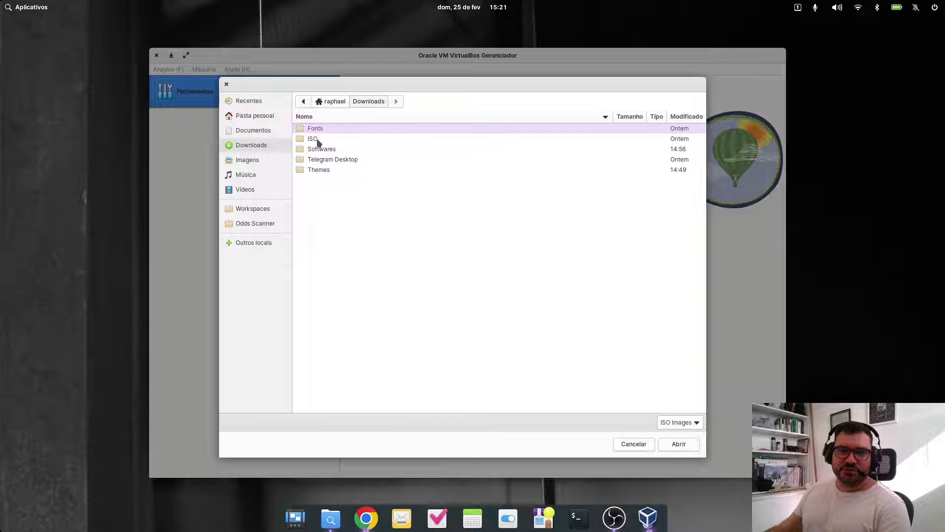
{"action": "double_click", "coordinate": [320, 139]}
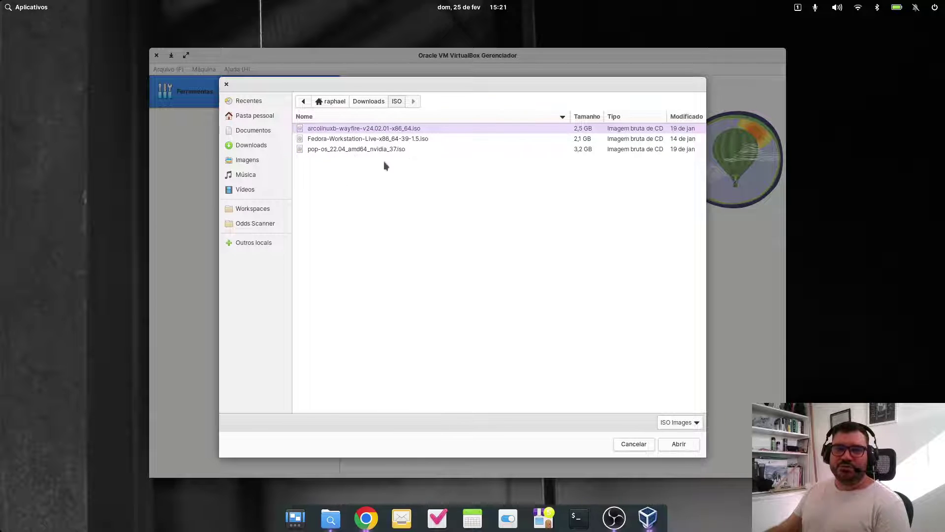
- Look through the pop-os, Fedora and arcolinux ISO images in the folder
{"action": "left_click", "coordinate": [331, 149]}
{"action": "left_click", "coordinate": [337, 139]}
{"action": "left_click", "coordinate": [340, 129]}
{"action": "left_click", "coordinate": [349, 149]}
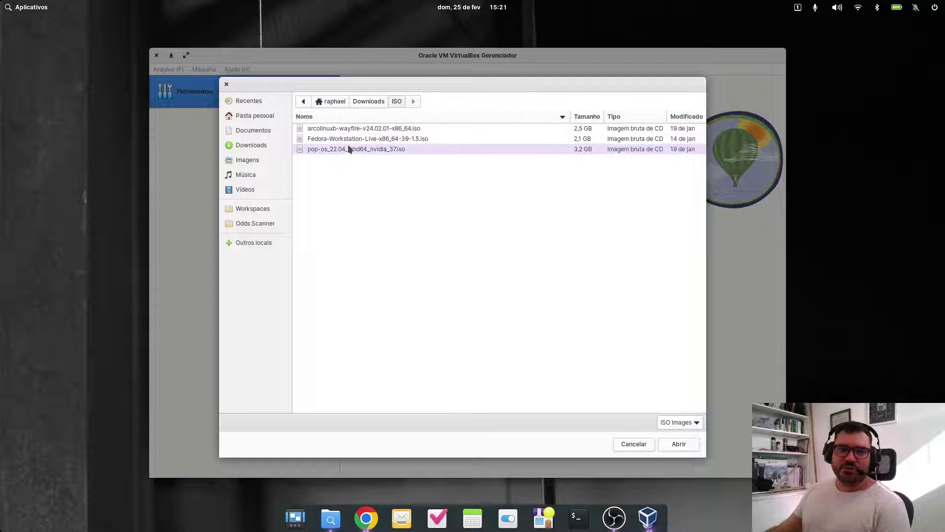
{"action": "left_click", "coordinate": [350, 139]}
{"action": "left_click", "coordinate": [350, 130]}
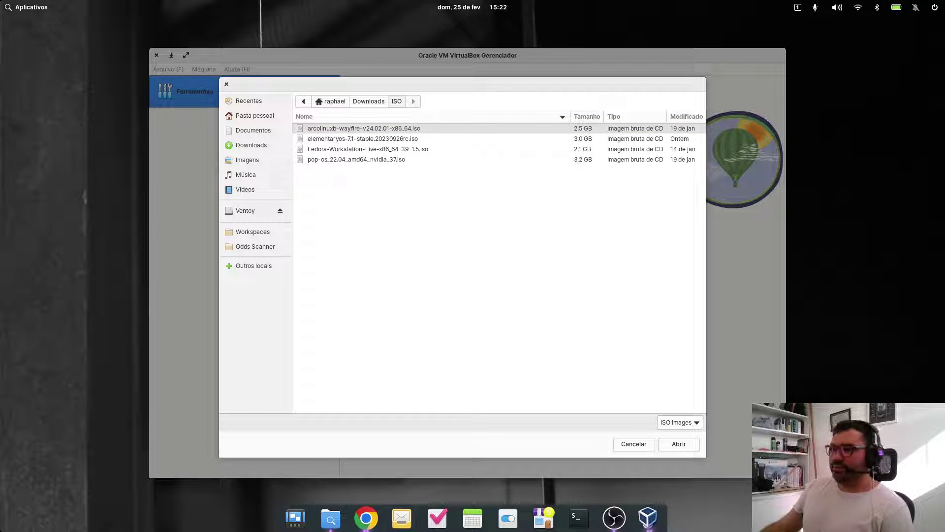
- Choose elementaryos-7.1-stable.20230926rc.iso as the installation image and continue to the hardware settings
{"action": "left_click", "coordinate": [335, 140]}
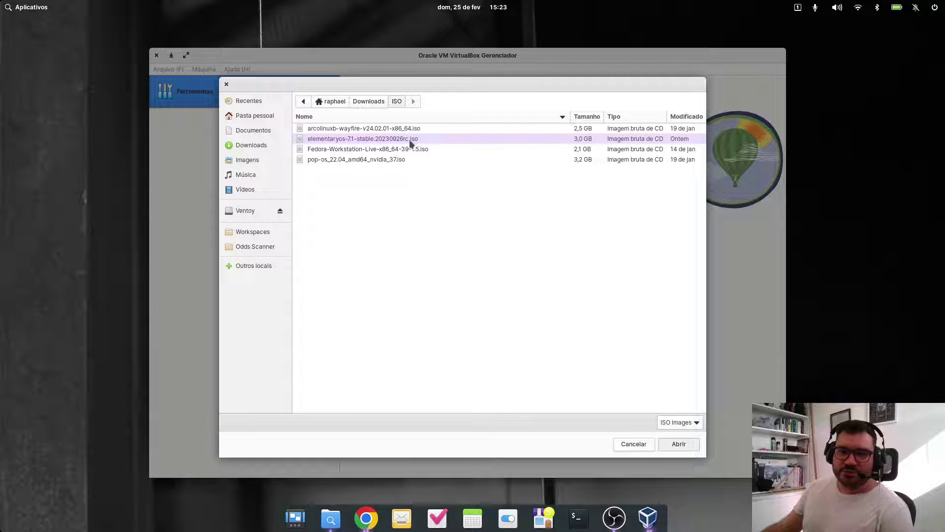
{"action": "left_click", "coordinate": [677, 444]}
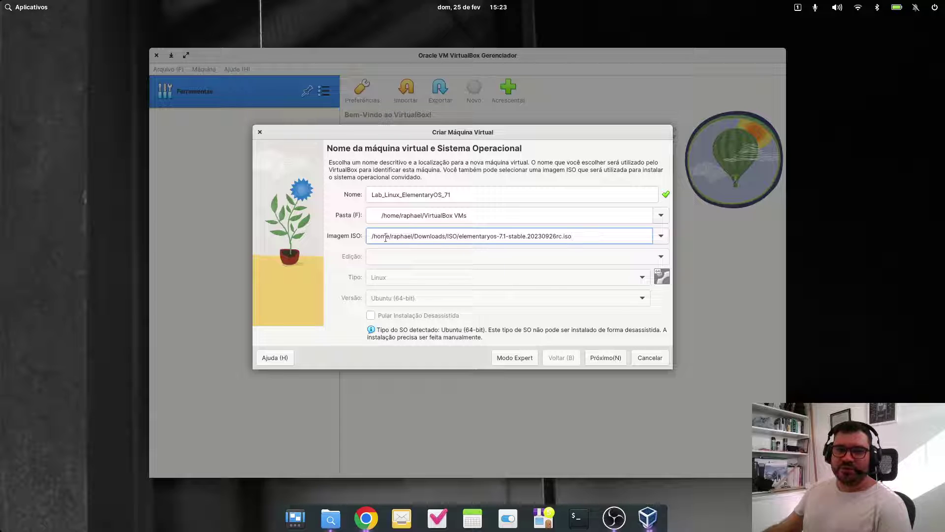
{"action": "left_click_drag", "start_coordinate": [386, 236], "coordinate": [594, 235]}
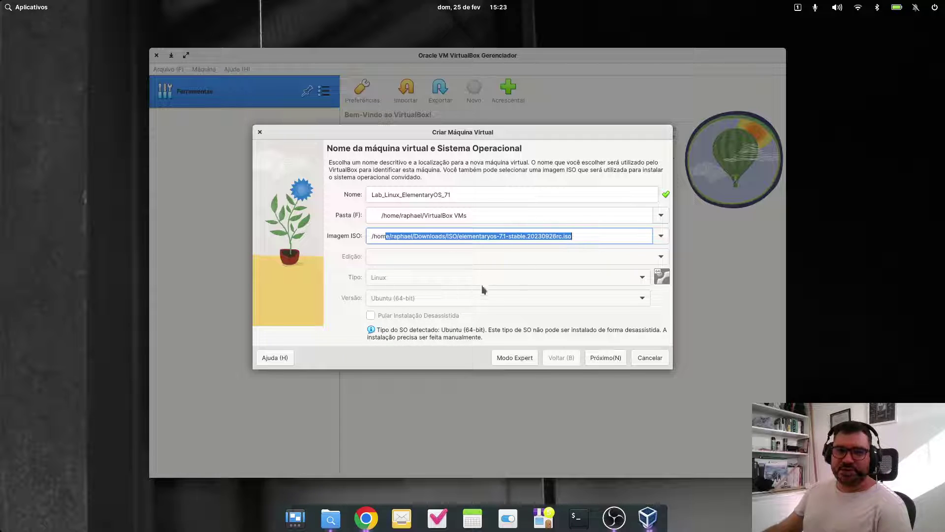
{"action": "left_click", "coordinate": [609, 365]}
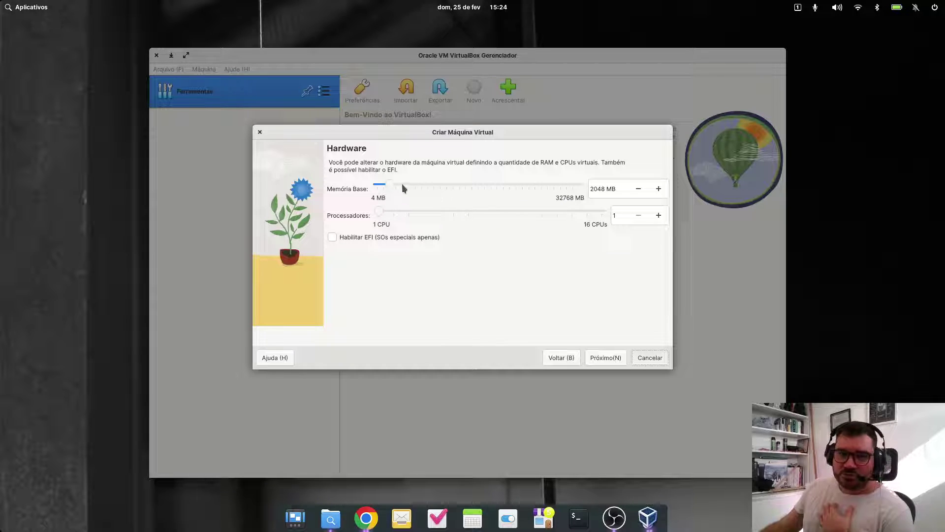
- Set the base memory to 8192 MB and the processors to 4, and continue to the virtual hard disk settings
{"action": "mouse_move", "coordinate": [388, 184]}
{"action": "left_mouse_down"}
{"action": "mouse_move", "coordinate": [586, 189]}
{"action": "mouse_move", "coordinate": [402, 192]}
{"action": "left_mouse_up"}
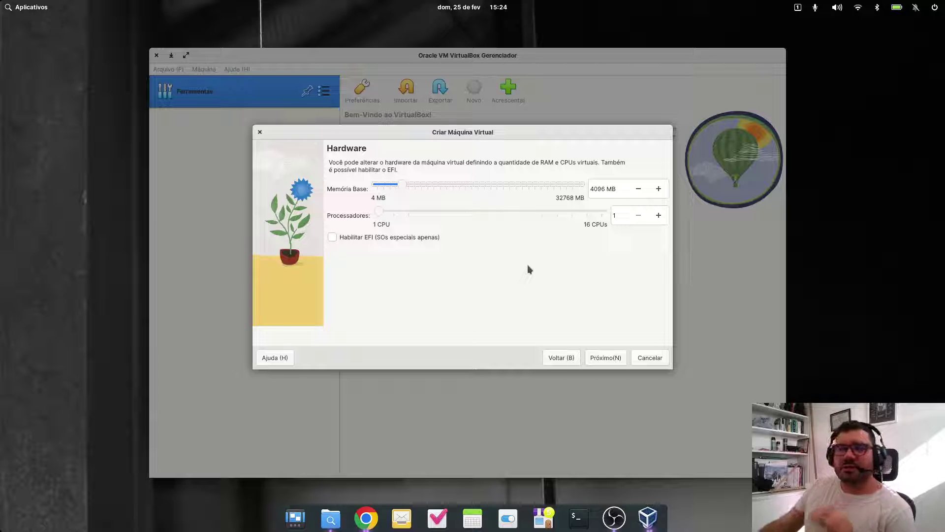
{"action": "left_click_drag", "start_coordinate": [402, 192], "coordinate": [430, 188]}
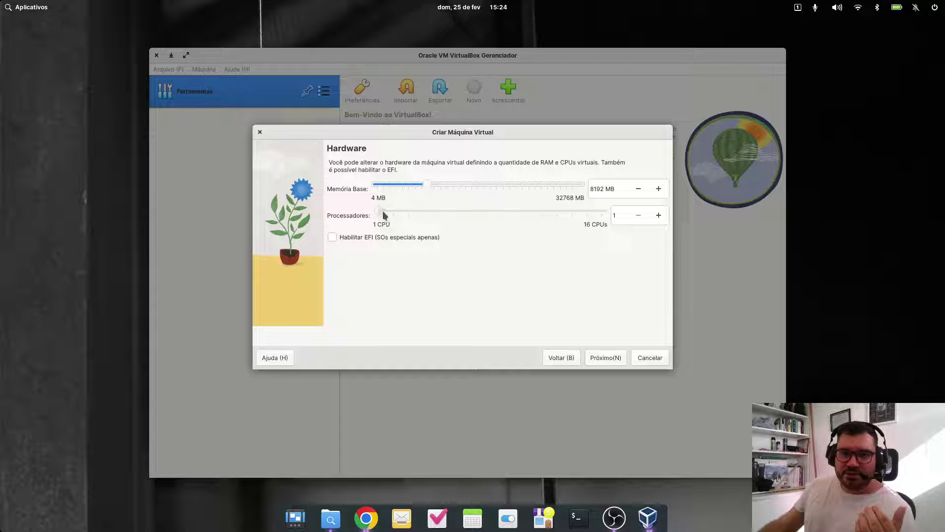
{"action": "mouse_move", "coordinate": [380, 212]}
{"action": "left_mouse_down"}
{"action": "mouse_move", "coordinate": [606, 211]}
{"action": "mouse_move", "coordinate": [372, 223]}
{"action": "left_mouse_up"}
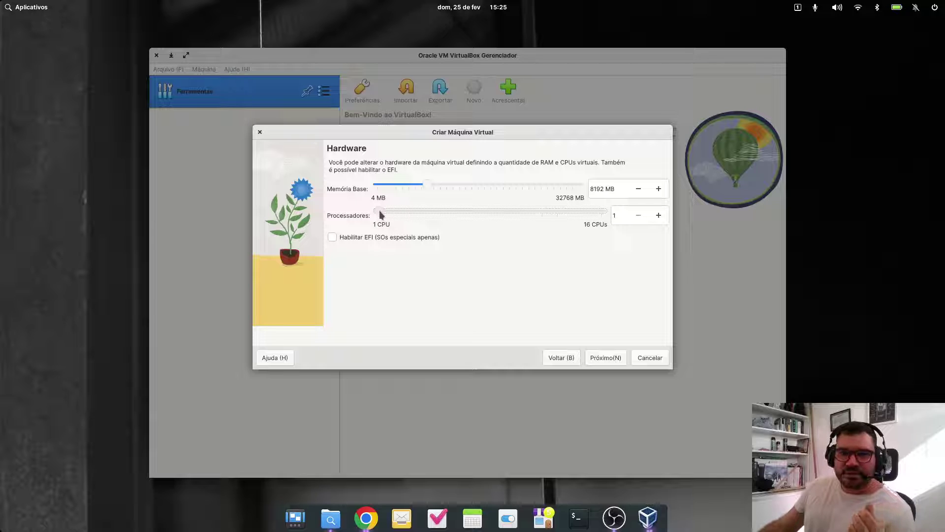
{"action": "left_click_drag", "start_coordinate": [399, 215], "coordinate": [424, 209]}
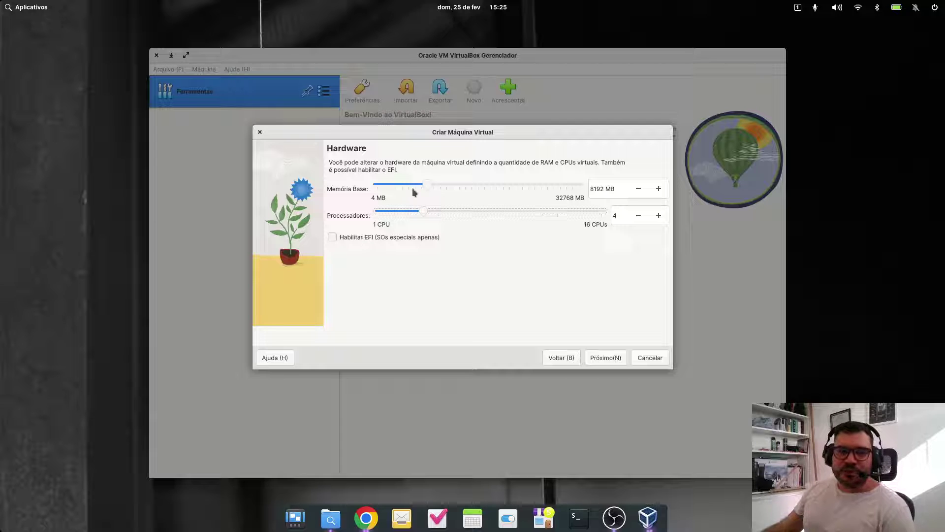
{"action": "left_click", "coordinate": [606, 358]}
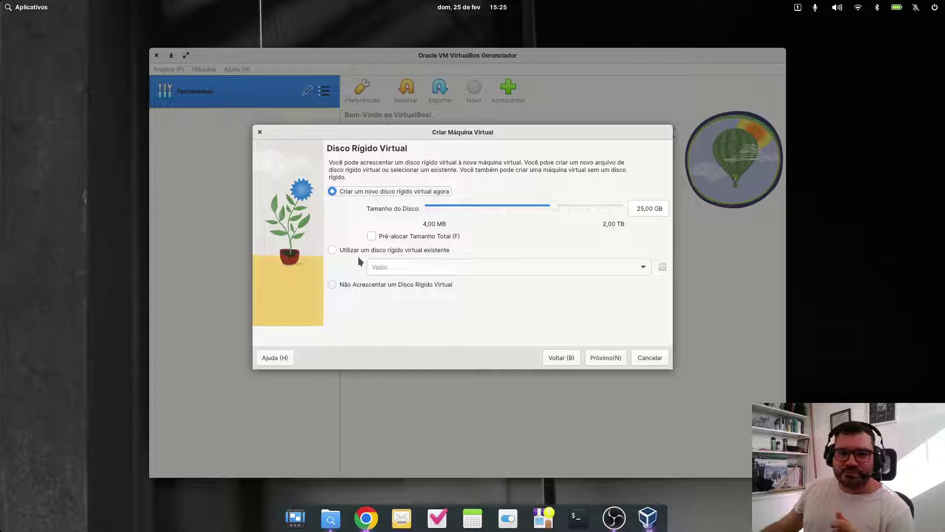
- Try the options for no virtual hard disk and an existing one, and reselect creating a new disk
{"action": "left_click", "coordinate": [355, 284]}
{"action": "left_click", "coordinate": [359, 250]}
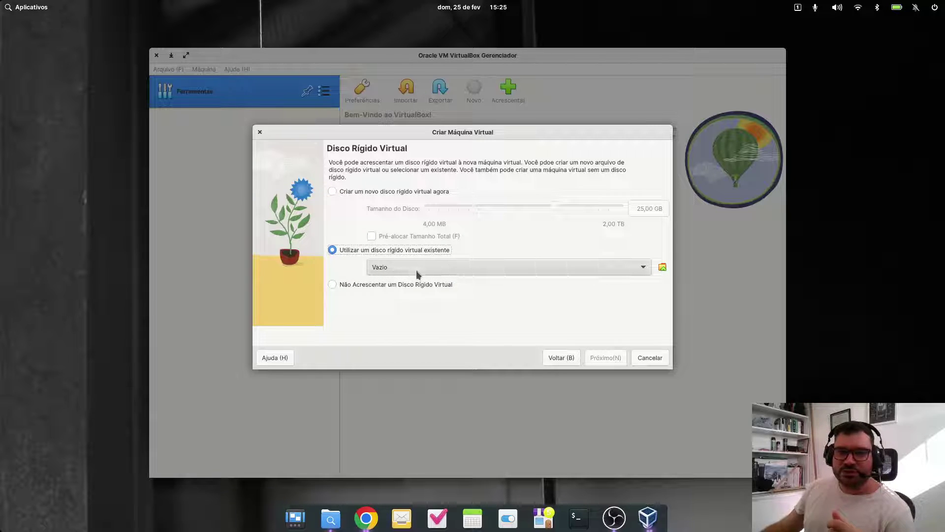
{"action": "left_click", "coordinate": [348, 191]}
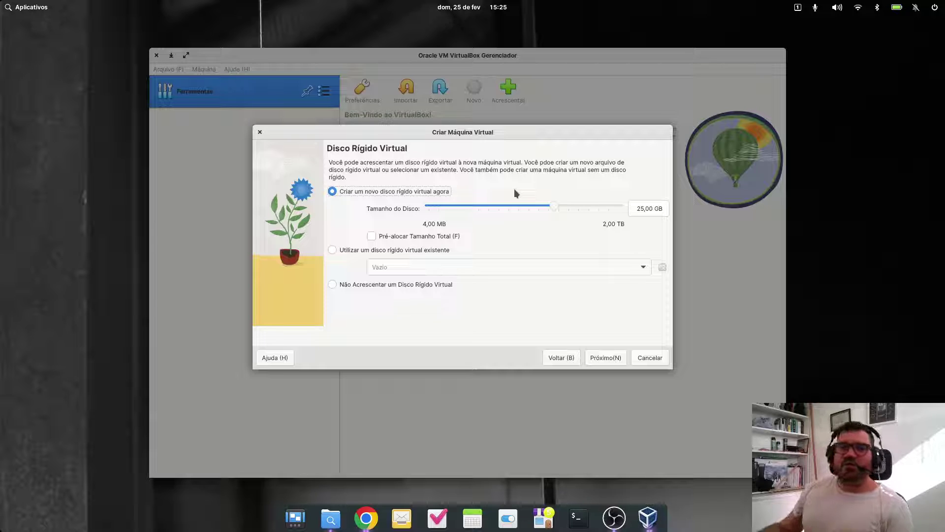
- Try sizes of 2 TB, 2 GB and about 25 GB for the new virtual hard disk
{"action": "left_click_drag", "start_coordinate": [554, 207], "coordinate": [621, 207]}
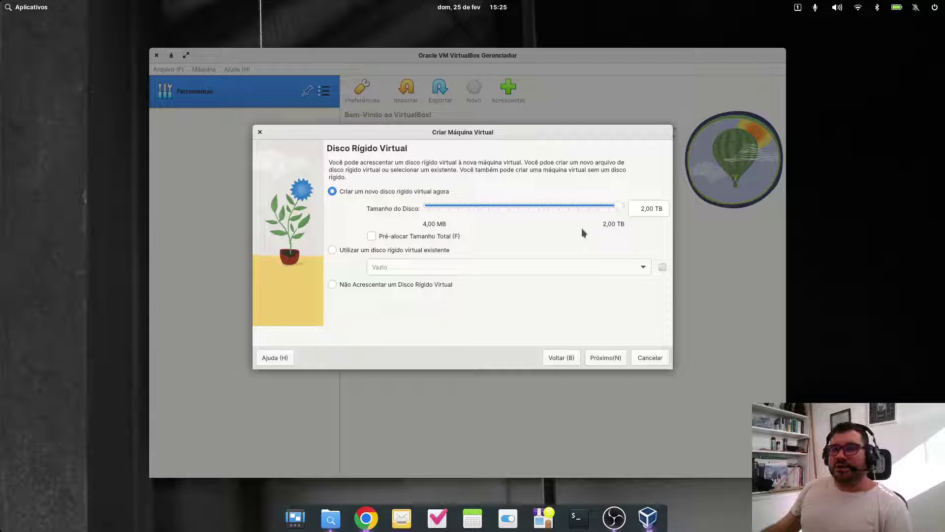
{"action": "left_click_drag", "start_coordinate": [623, 207], "coordinate": [521, 213]}
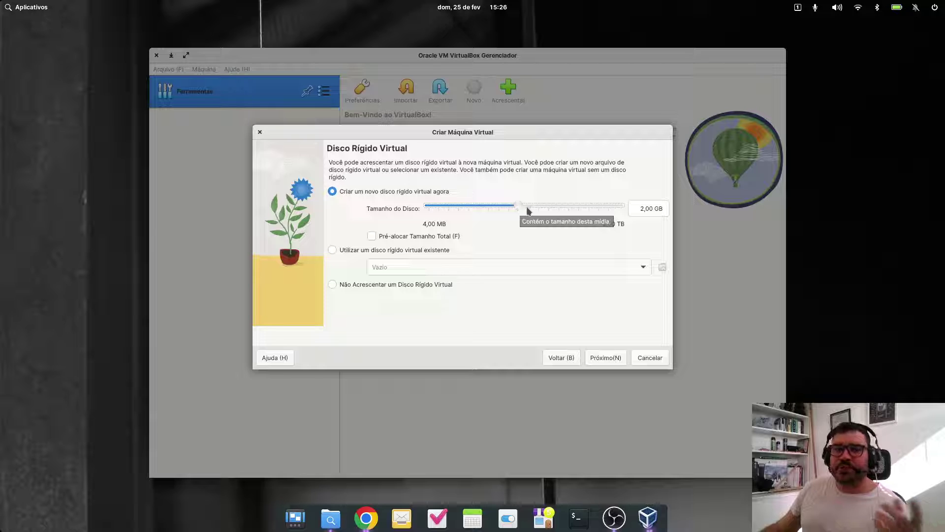
{"action": "left_click_drag", "start_coordinate": [518, 208], "coordinate": [552, 199]}
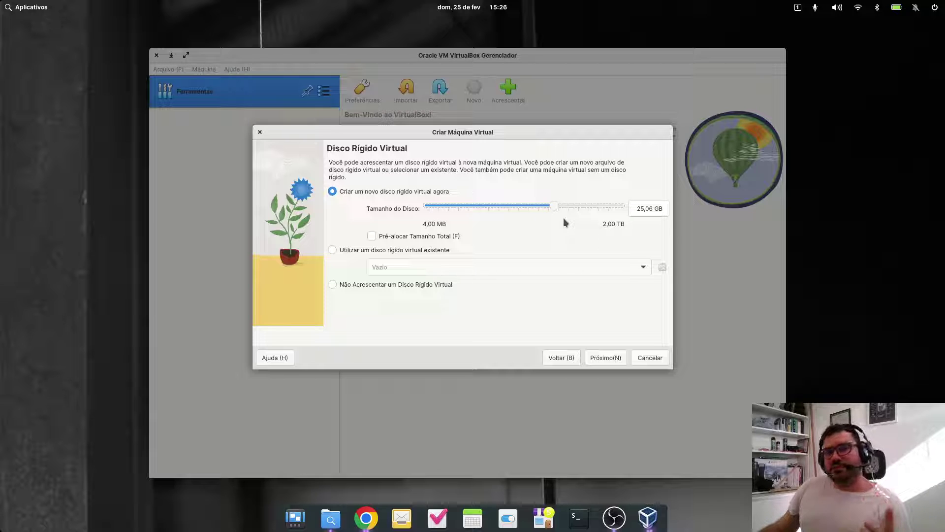
- Set the new virtual hard disk's size to 80 GB
{"action": "left_click_drag", "start_coordinate": [557, 205], "coordinate": [572, 205]}
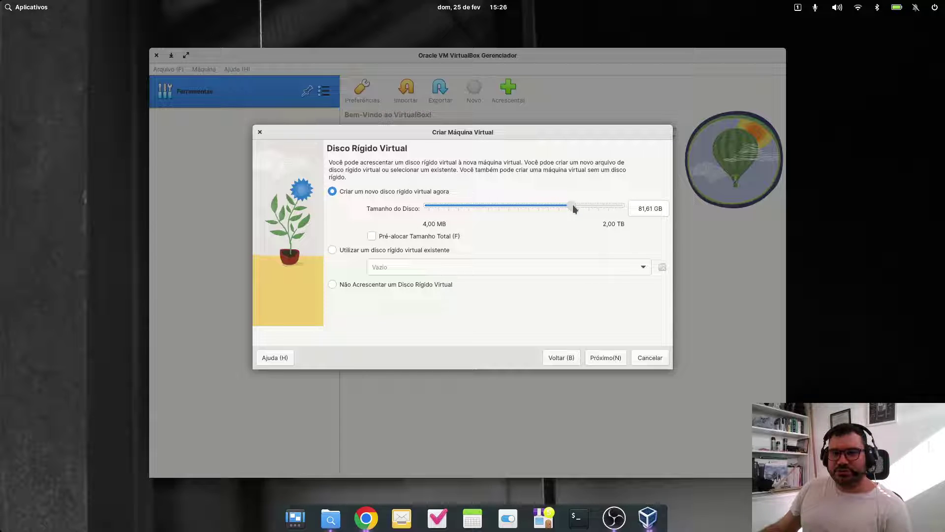
{"action": "left_click_drag", "start_coordinate": [639, 209], "coordinate": [655, 209]}
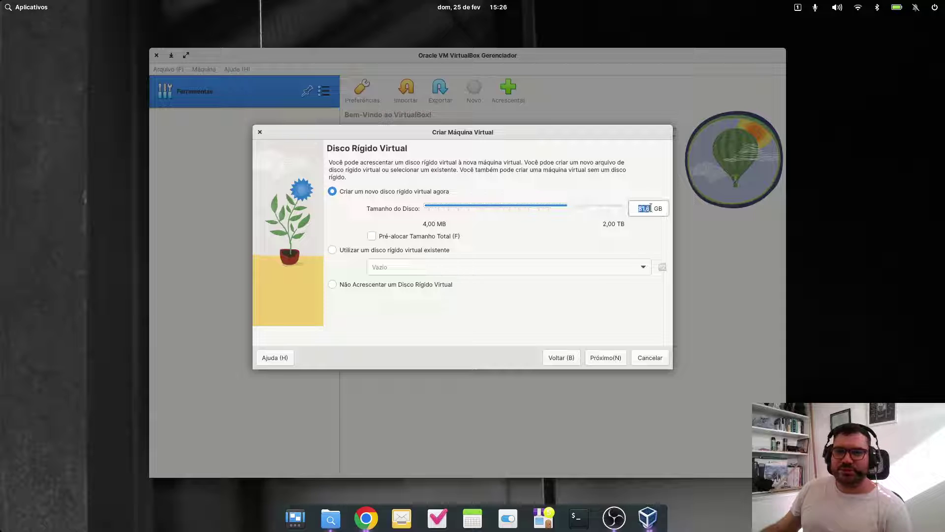
{"action": "type", "text": "80"}
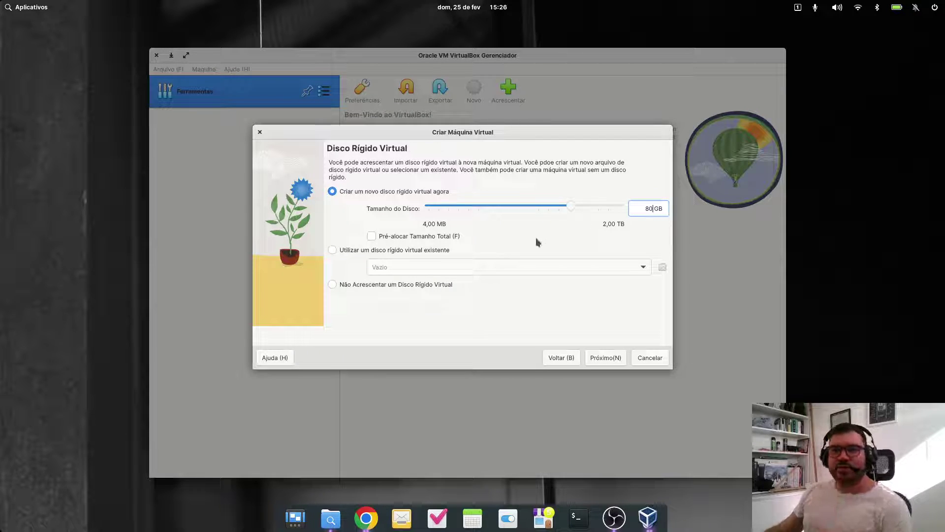
- Try pre-allocating the virtual hard disk's full size, and turn the option off again
{"action": "key", "text": "Tab"}
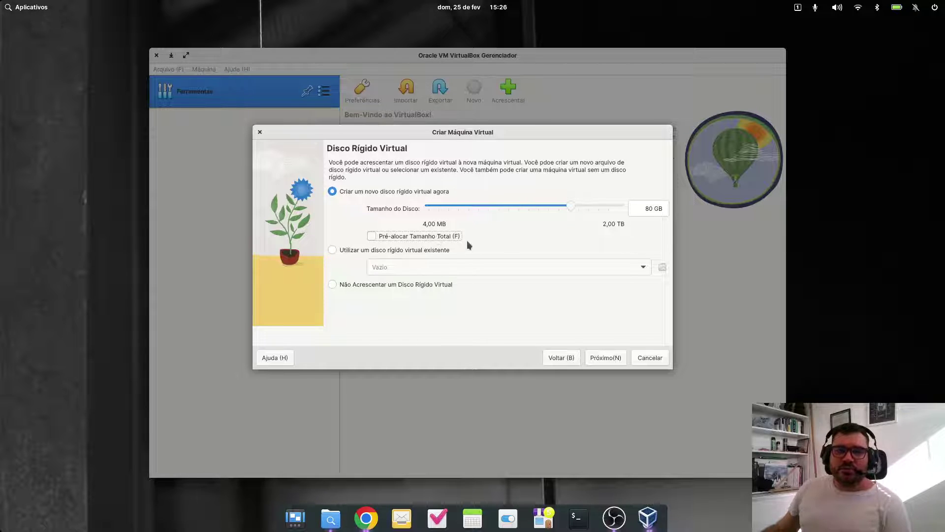
{"action": "left_click", "coordinate": [398, 240]}
{"action": "left_click", "coordinate": [398, 237]}
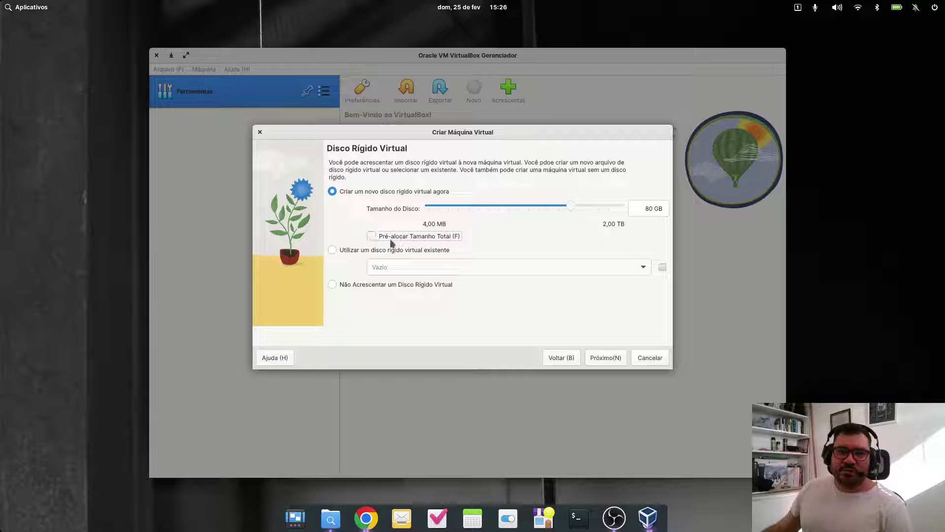
{"action": "left_click", "coordinate": [381, 240]}
{"action": "left_click", "coordinate": [394, 241]}
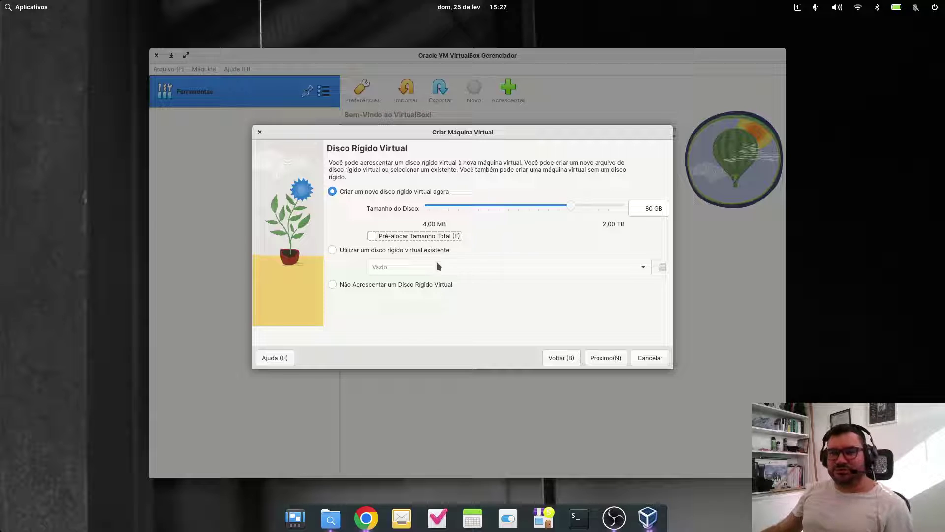
{"action": "left_click", "coordinate": [372, 238]}
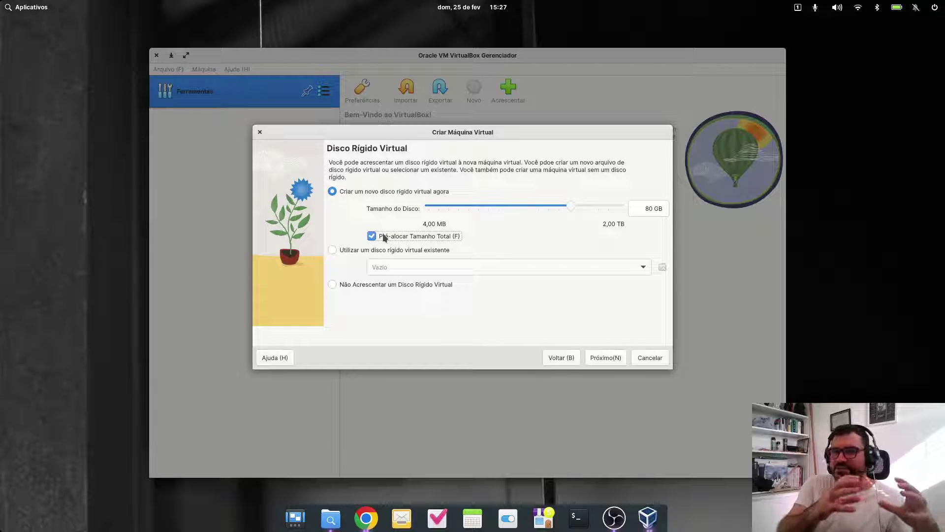
{"action": "left_click", "coordinate": [385, 237]}
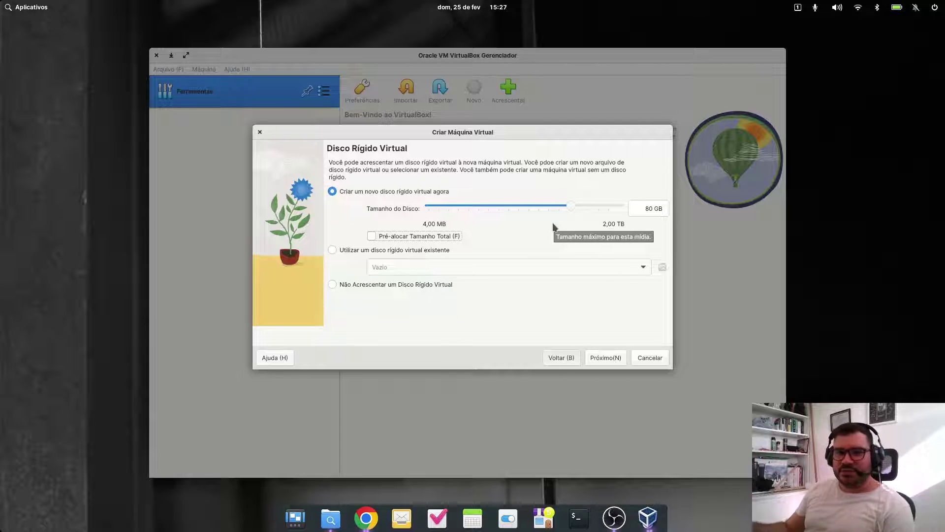
- Continue to the summary, review the chosen configuration in an enlarged dialog and finish creating the virtual machine
{"action": "left_click", "coordinate": [612, 363]}
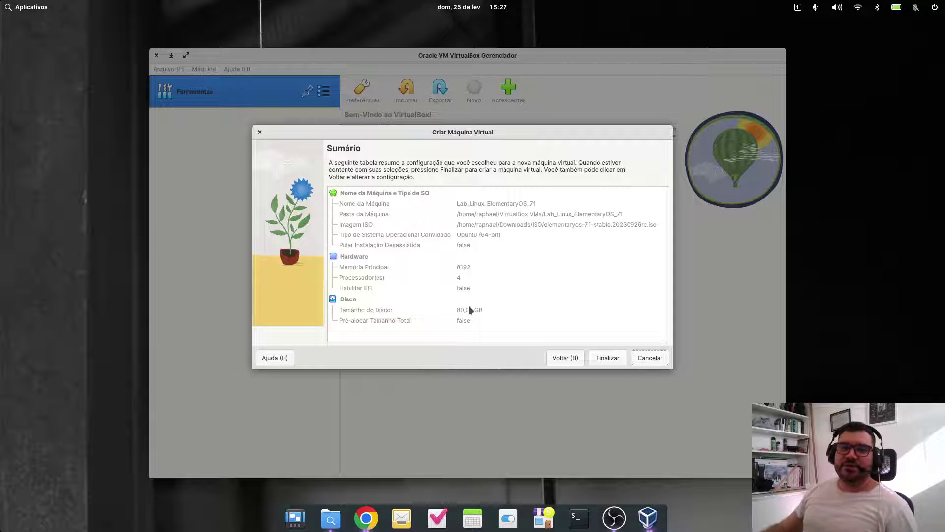
{"action": "left_click", "coordinate": [609, 359]}
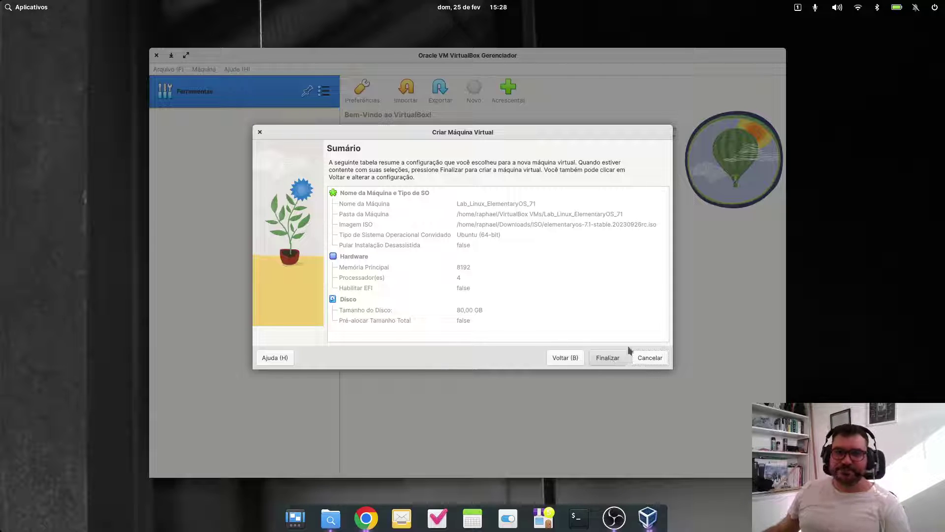
{"action": "left_click_drag", "start_coordinate": [573, 131], "coordinate": [580, 125]}
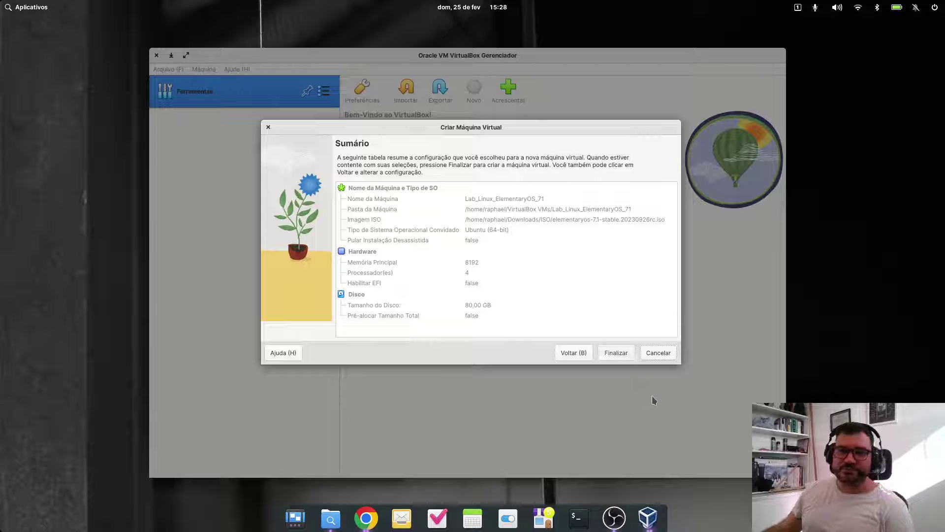
{"action": "left_click_drag", "start_coordinate": [513, 365], "coordinate": [513, 425]}
{"action": "left_click", "coordinate": [490, 305]}
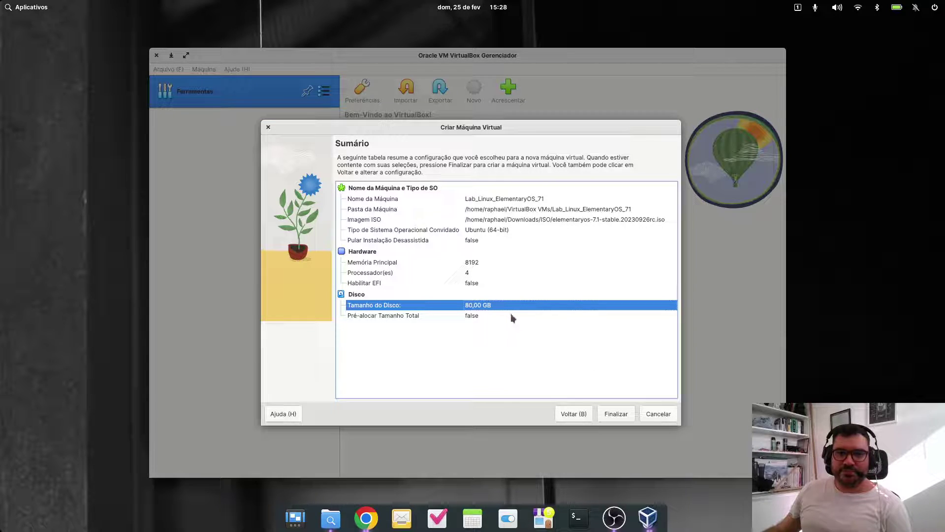
{"action": "left_click", "coordinate": [534, 316]}
{"action": "left_click", "coordinate": [616, 415]}
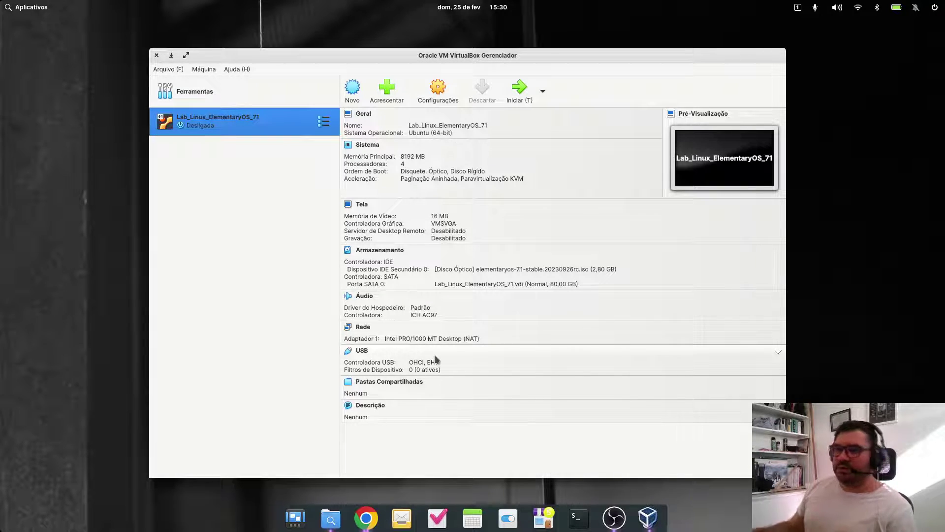
- In the new machine's monitor settings, set the video memory to 128 MB and enable 3D acceleration
{"action": "left_click", "coordinate": [443, 96]}
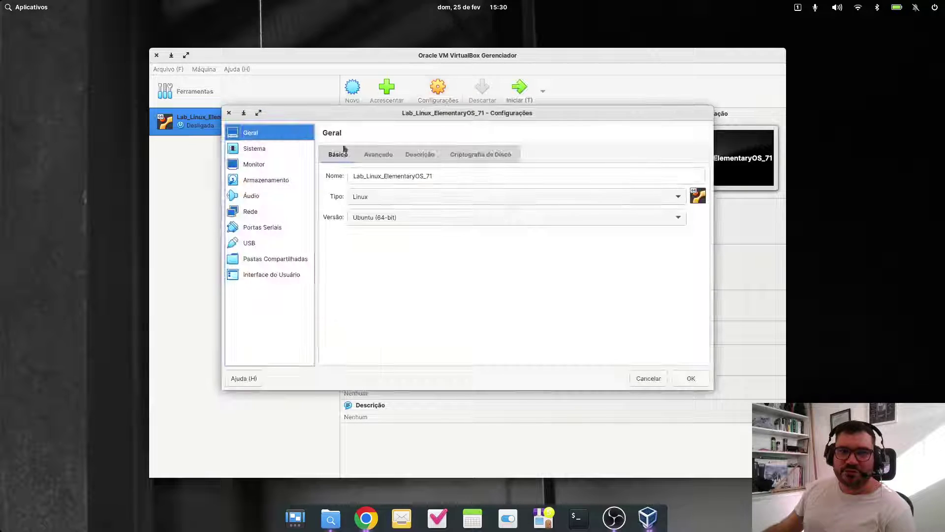
{"action": "left_click", "coordinate": [260, 166]}
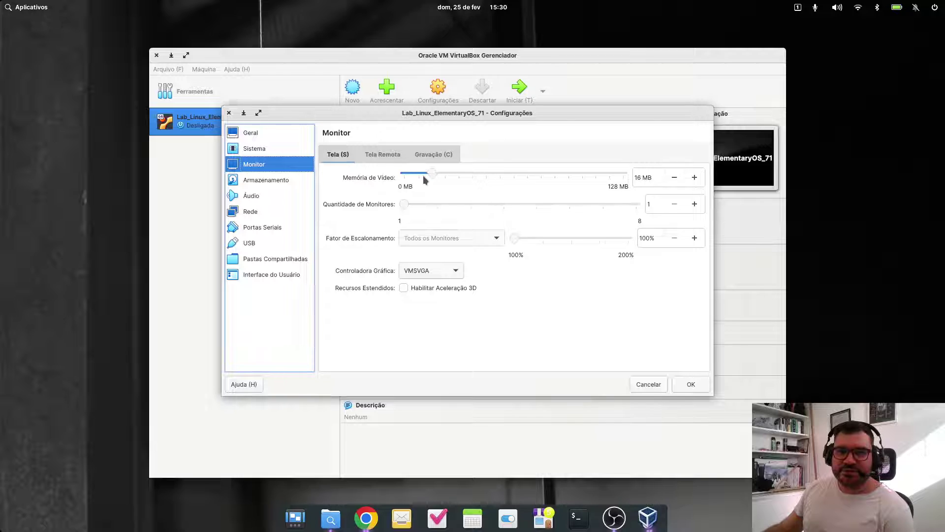
{"action": "left_click_drag", "start_coordinate": [425, 179], "coordinate": [623, 176]}
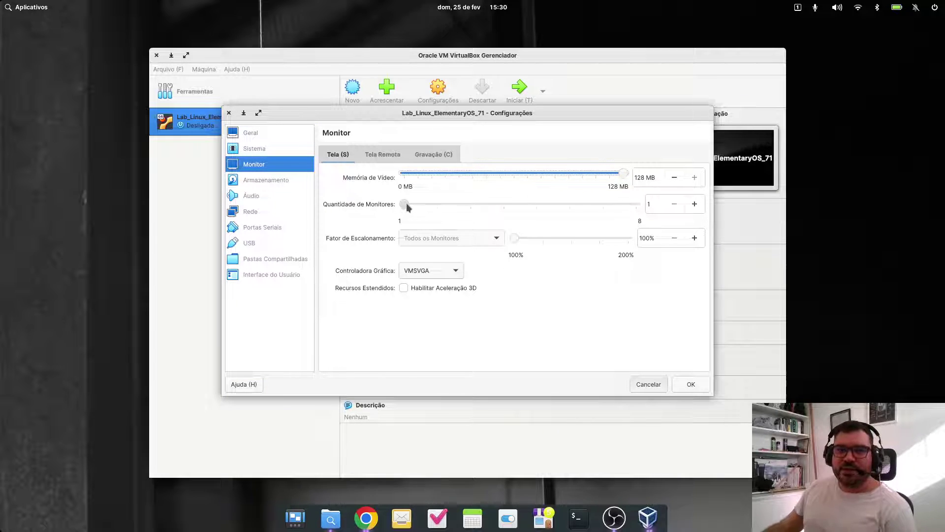
{"action": "left_click_drag", "start_coordinate": [404, 204], "coordinate": [380, 205]}
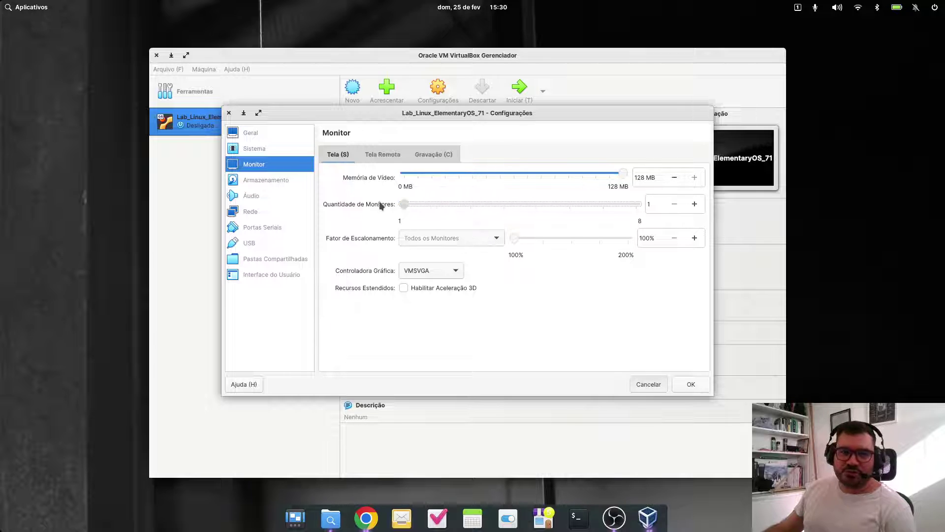
{"action": "left_click", "coordinate": [425, 270]}
{"action": "left_click", "coordinate": [585, 305]}
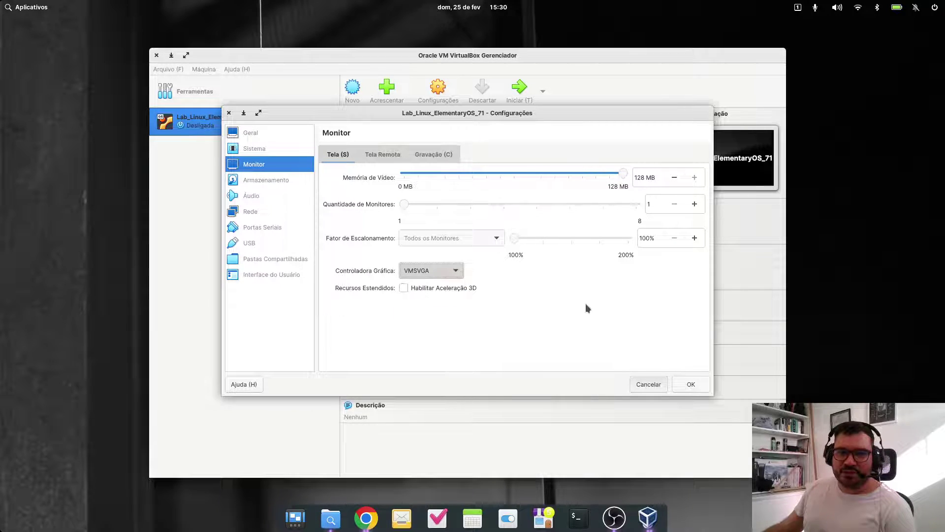
{"action": "left_click", "coordinate": [403, 287]}
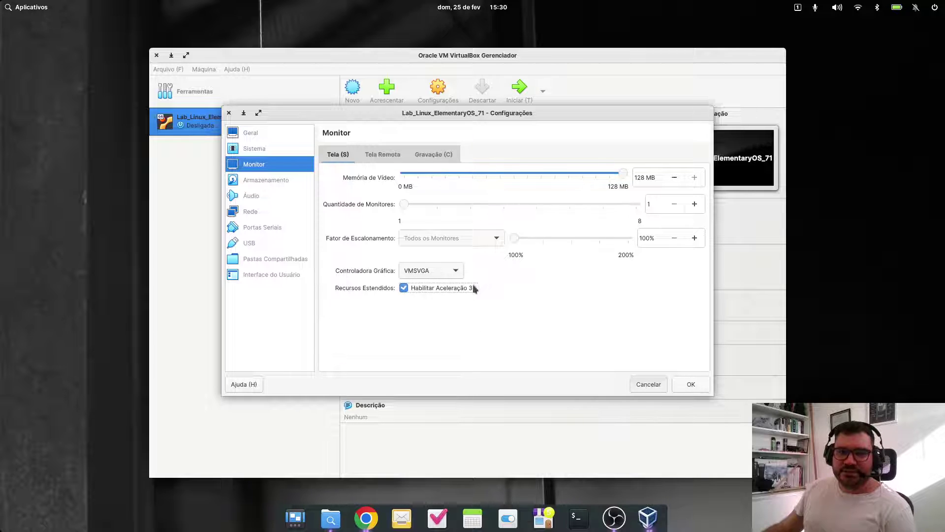
{"action": "left_click", "coordinate": [382, 154]}
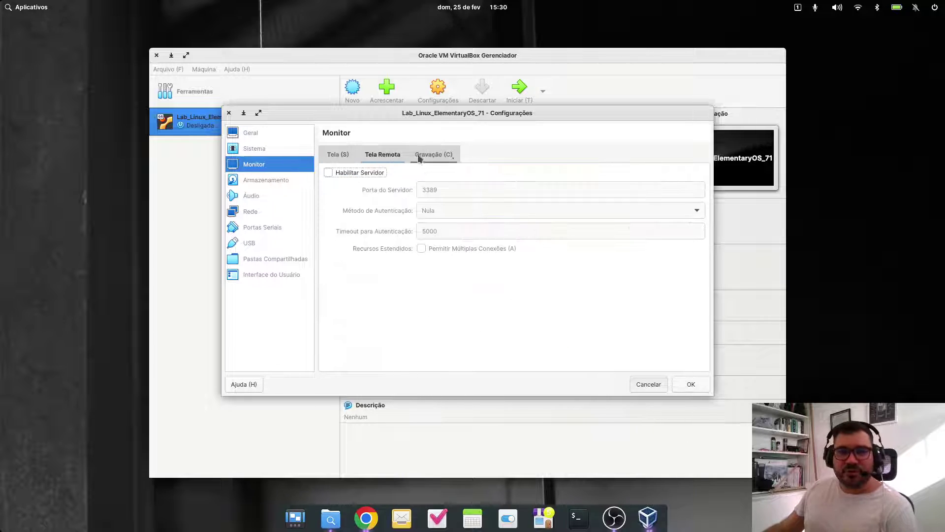
{"action": "left_click", "coordinate": [443, 156]}
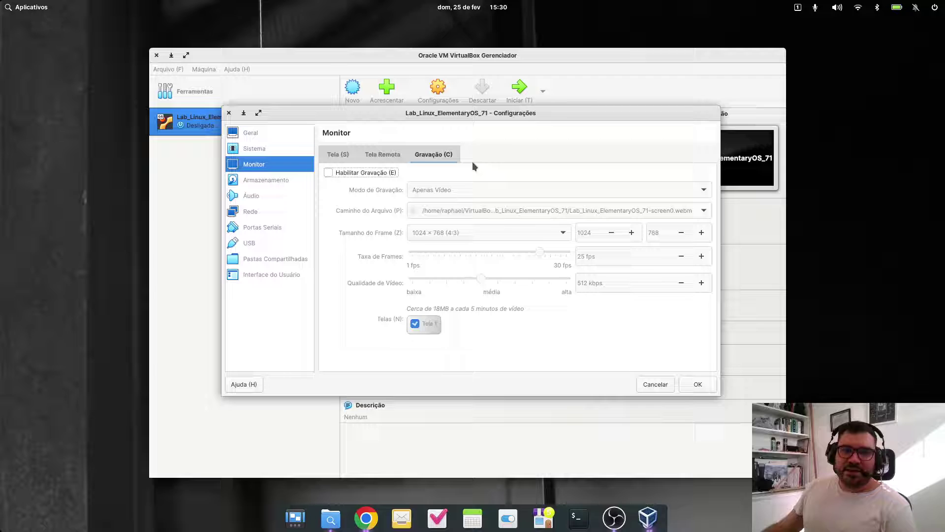
{"action": "left_click", "coordinate": [338, 154]}
- Exclude the floppy (Disquete) from the boot order in the system's motherboard settings
{"action": "left_click", "coordinate": [258, 149]}
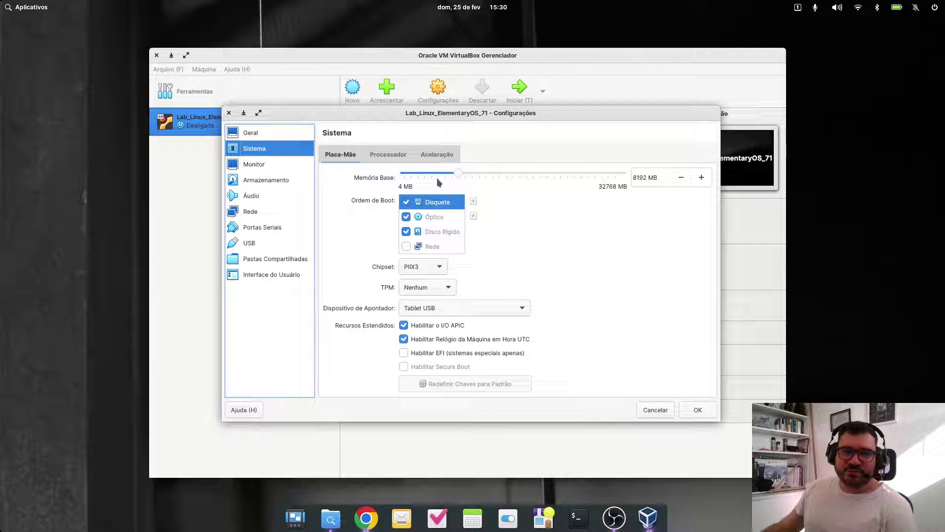
{"action": "left_click", "coordinate": [406, 202]}
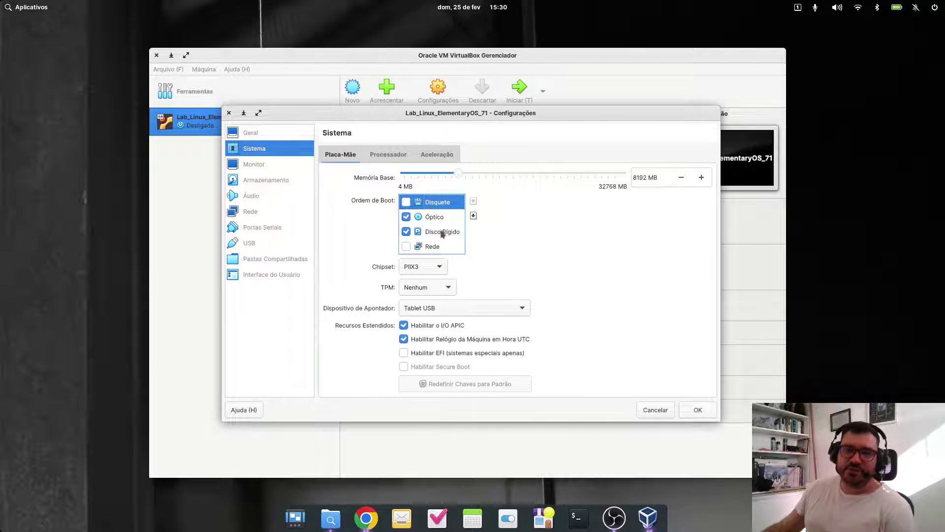
{"action": "left_click", "coordinate": [428, 219]}
{"action": "left_click", "coordinate": [437, 231]}
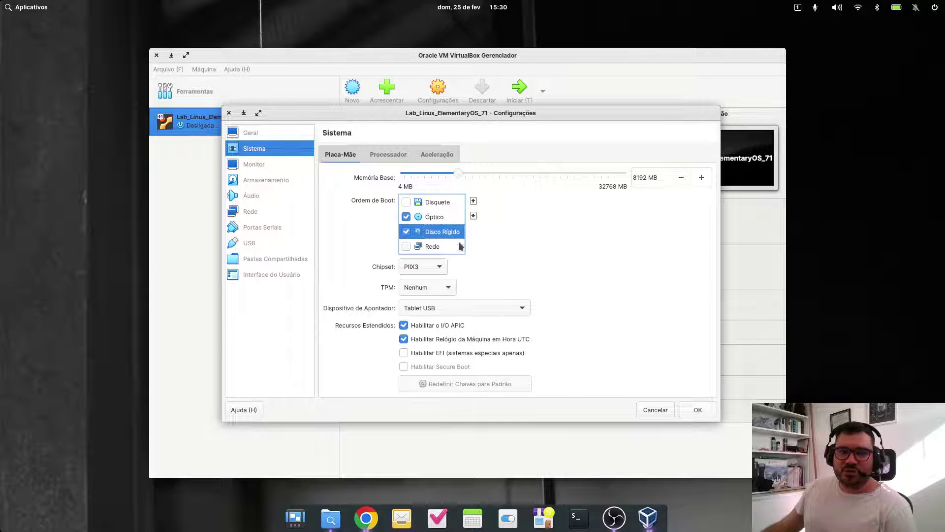
{"action": "left_click", "coordinate": [432, 222]}
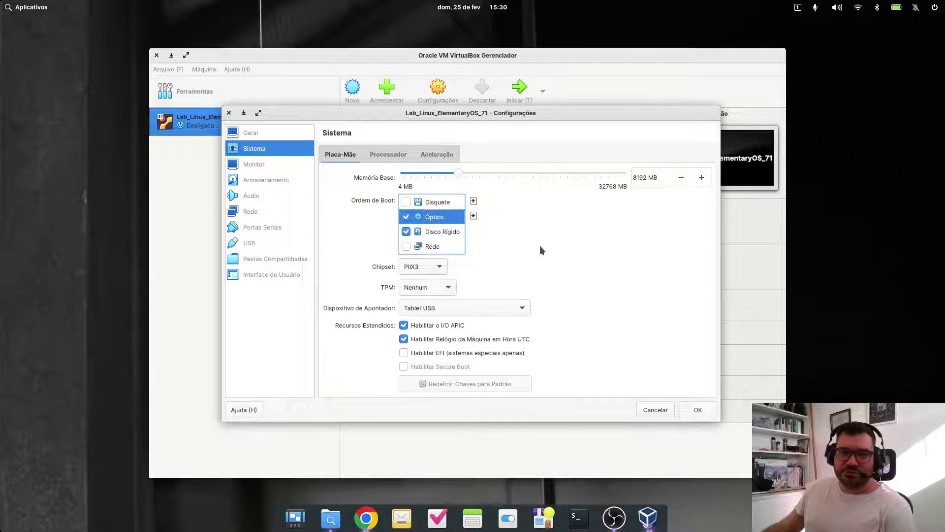
{"action": "mouse_move", "coordinate": [457, 175]}
{"action": "left_mouse_down"}
{"action": "mouse_move", "coordinate": [446, 174]}
{"action": "mouse_move", "coordinate": [459, 173]}
{"action": "left_mouse_up"}
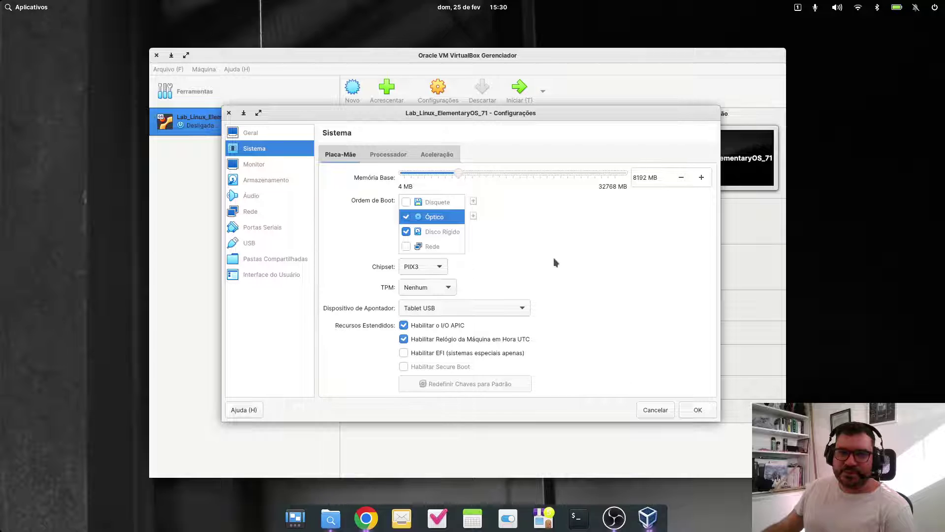
- Look through the processor, acceleration, monitor, storage and audio settings, and open the network settings
{"action": "left_click", "coordinate": [386, 155]}
{"action": "left_click", "coordinate": [422, 160]}
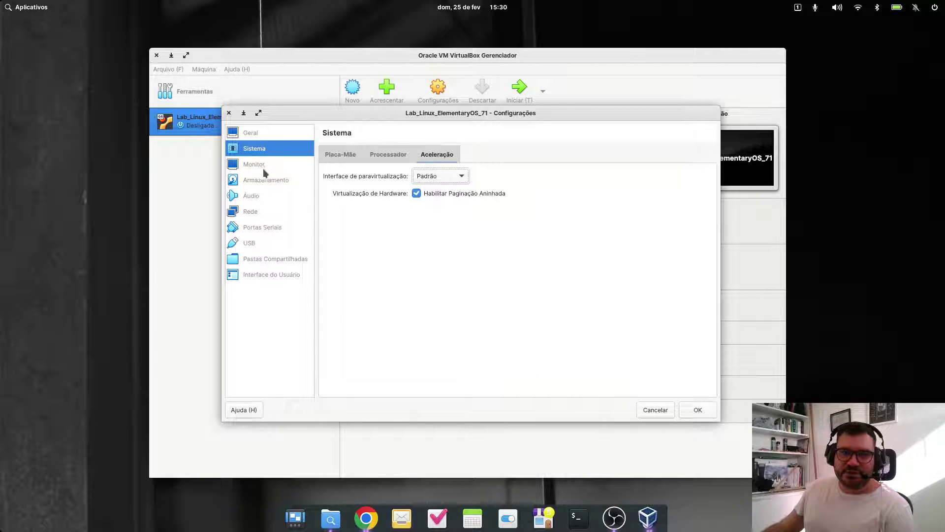
{"action": "left_click", "coordinate": [443, 176]}
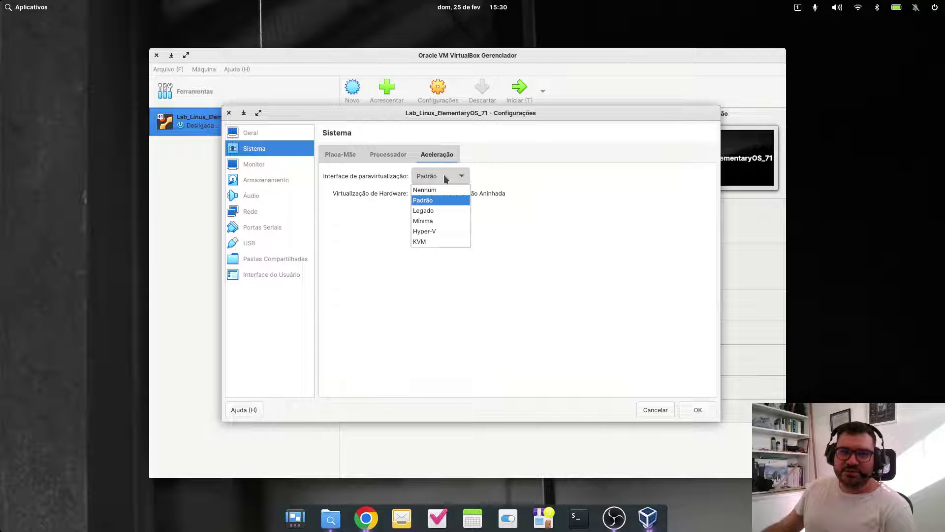
{"action": "left_click", "coordinate": [279, 200]}
{"action": "left_click", "coordinate": [270, 164]}
{"action": "left_click", "coordinate": [266, 182]}
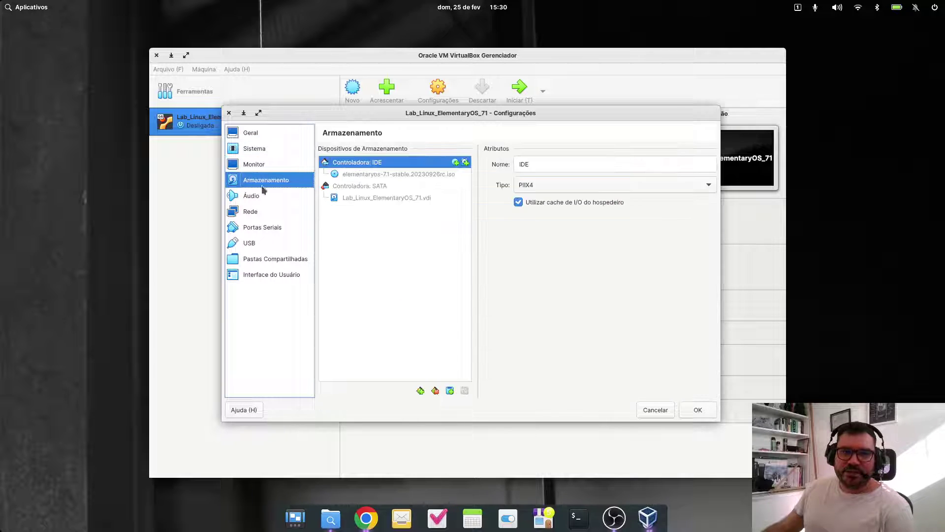
{"action": "left_click", "coordinate": [253, 197]}
{"action": "left_click", "coordinate": [256, 213]}
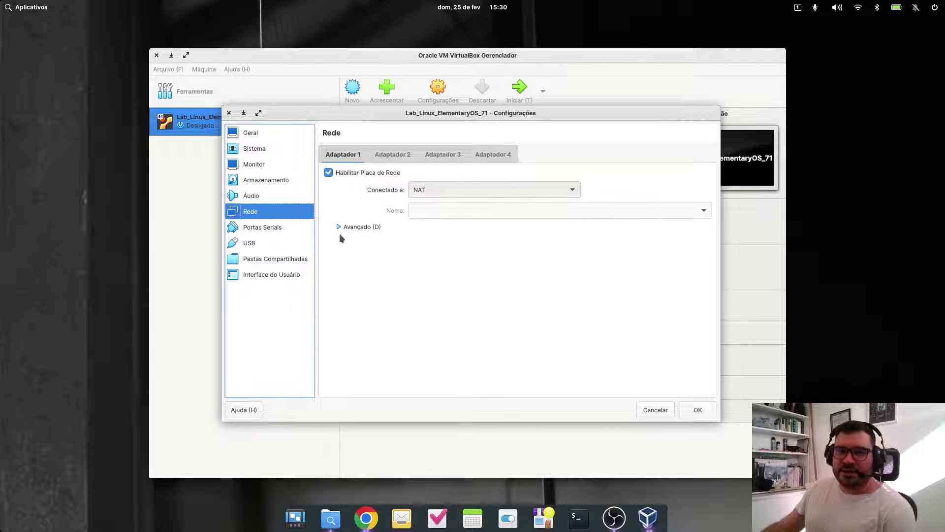
- Look at the additional network adapters, and try enabling Adaptador 2 before turning it off again
{"action": "left_click", "coordinate": [393, 155]}
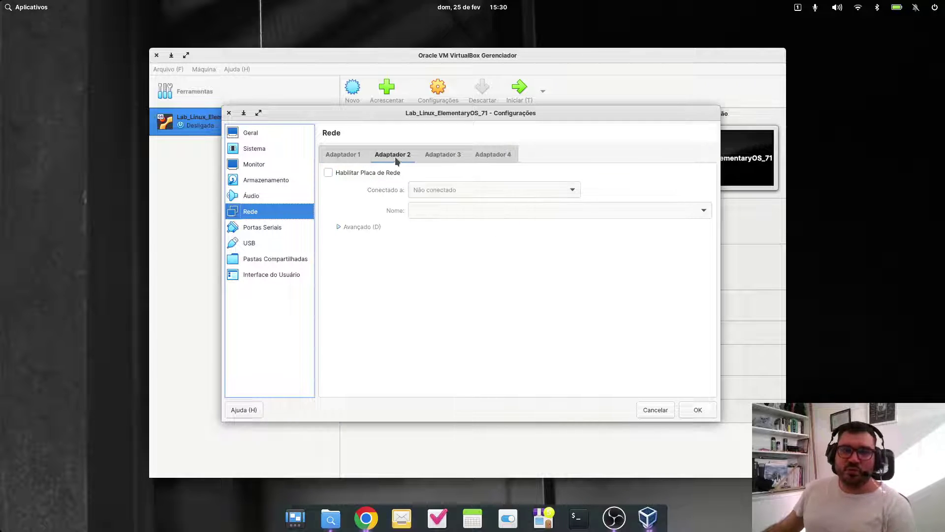
{"action": "left_click", "coordinate": [443, 155]}
{"action": "left_click", "coordinate": [392, 155]}
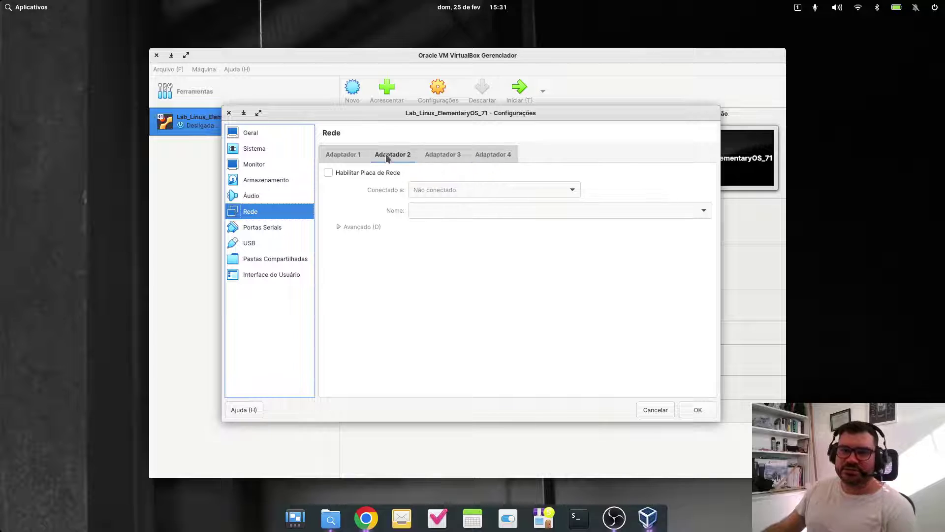
{"action": "left_click", "coordinate": [356, 175]}
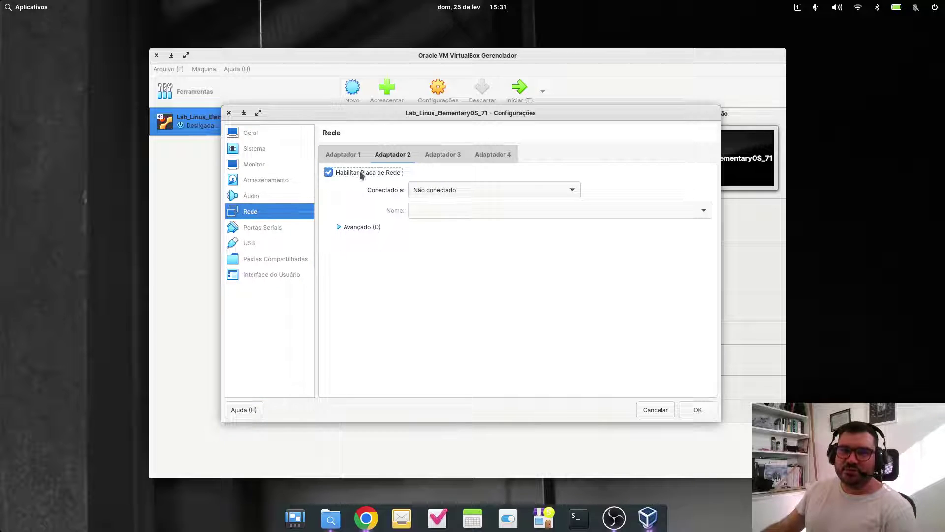
{"action": "left_click", "coordinate": [360, 174]}
- Connect Adaptador 1 in bridged mode (Placa em modo Bridge) and check its advanced options
{"action": "left_click", "coordinate": [349, 156]}
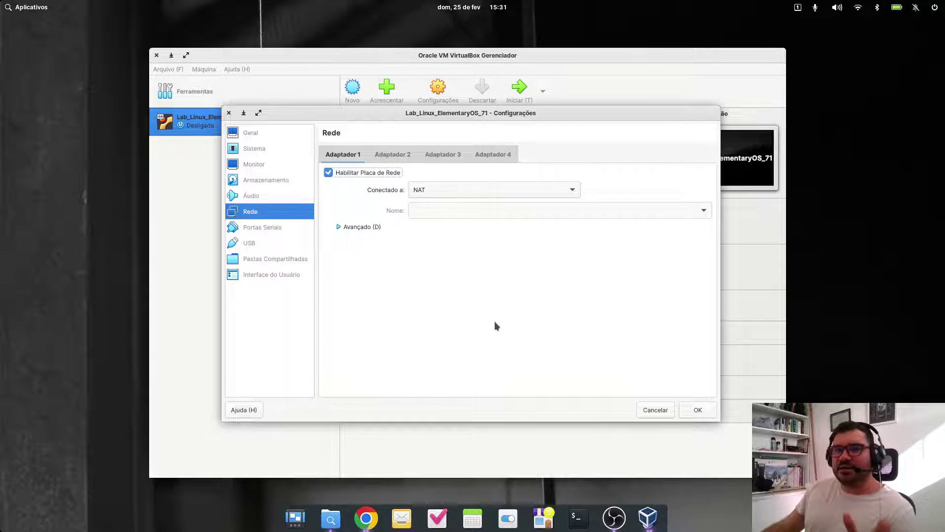
{"action": "left_click", "coordinate": [457, 195]}
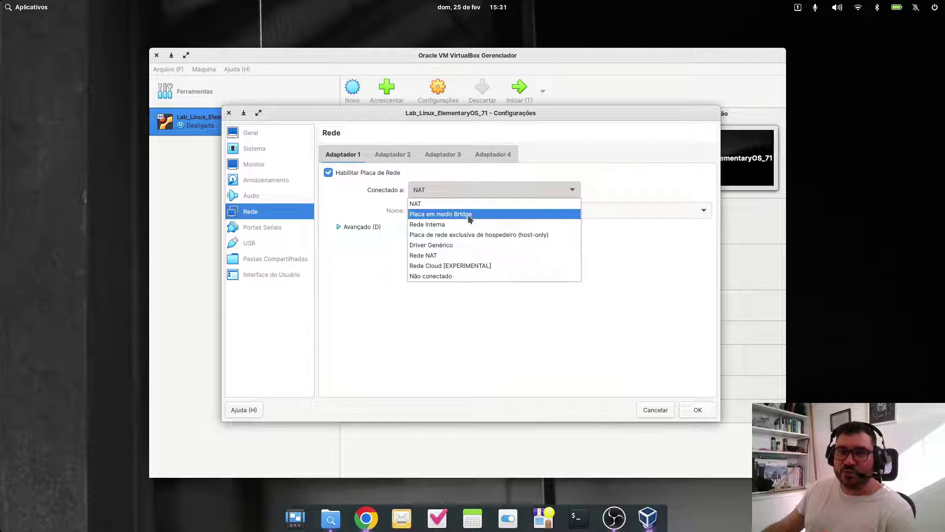
{"action": "left_click", "coordinate": [469, 216]}
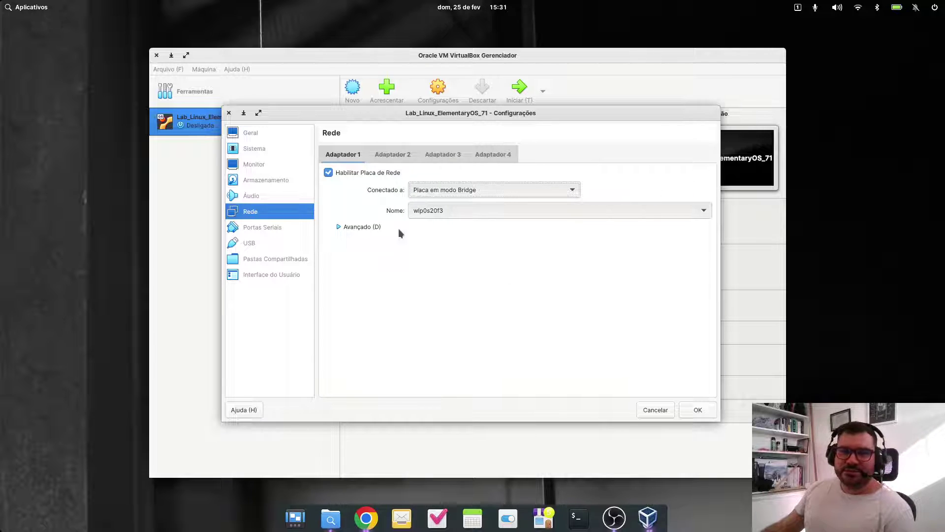
{"action": "left_click", "coordinate": [352, 228]}
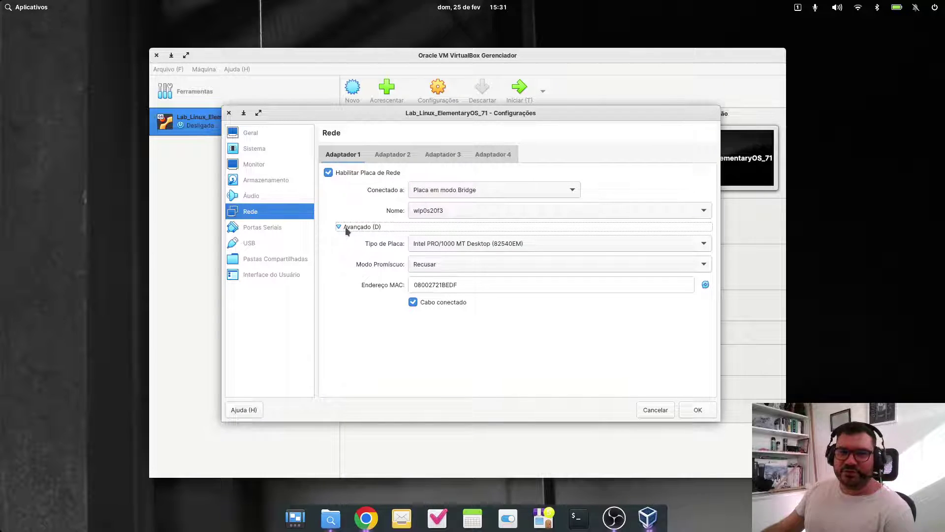
{"action": "left_click", "coordinate": [348, 229]}
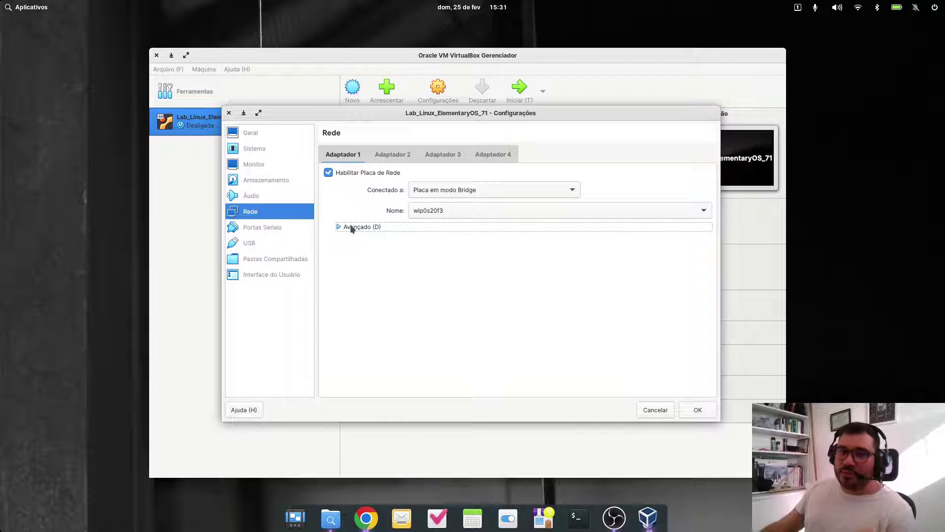
- Look through the serial port, USB and shared folder settings, closing the file manager window showing the Downloads folder
{"action": "left_click", "coordinate": [246, 228]}
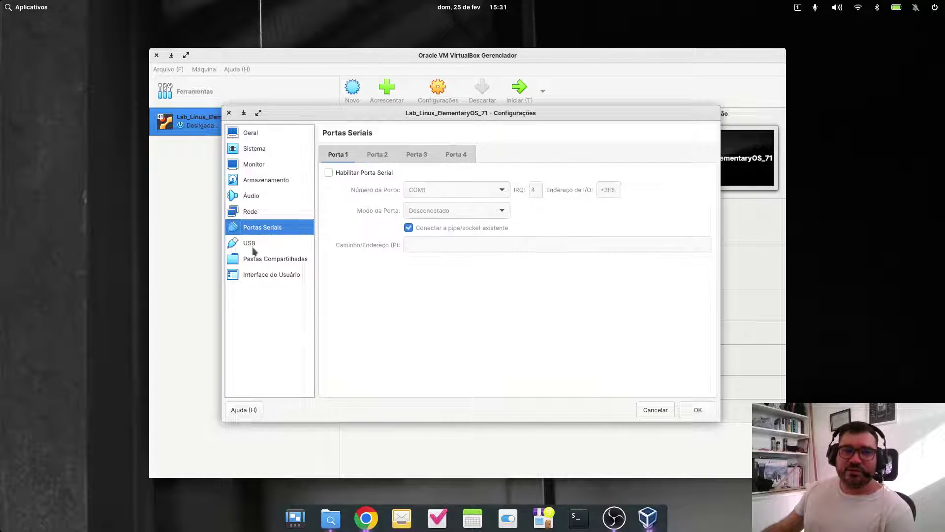
{"action": "left_click", "coordinate": [261, 246]}
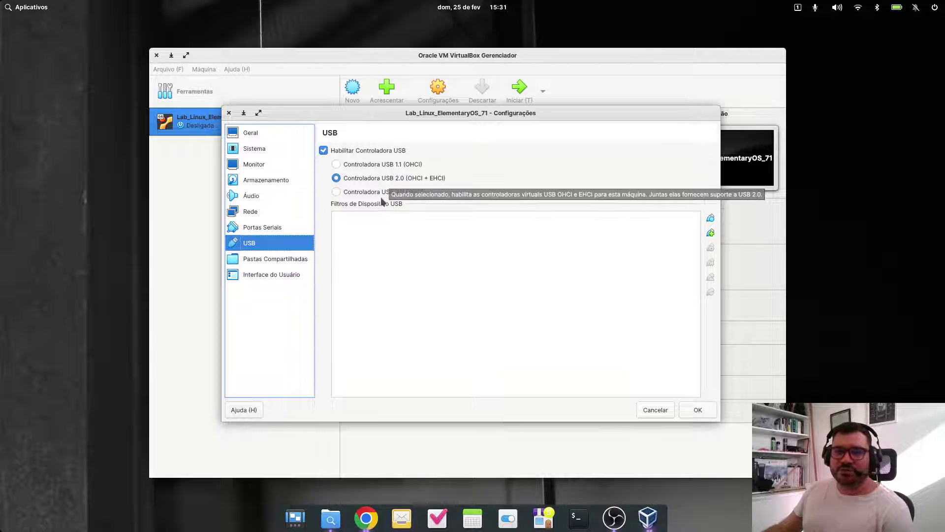
{"action": "left_click", "coordinate": [276, 259]}
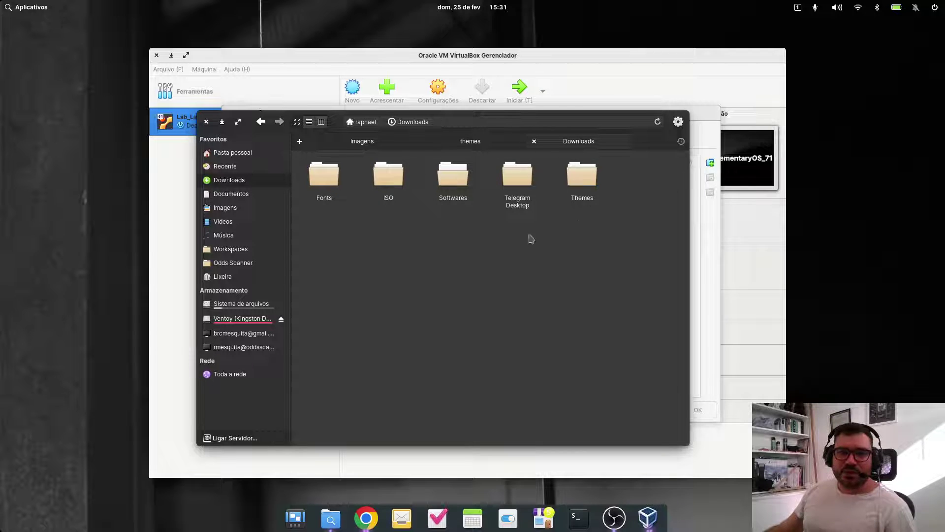
{"action": "left_click", "coordinate": [207, 122]}
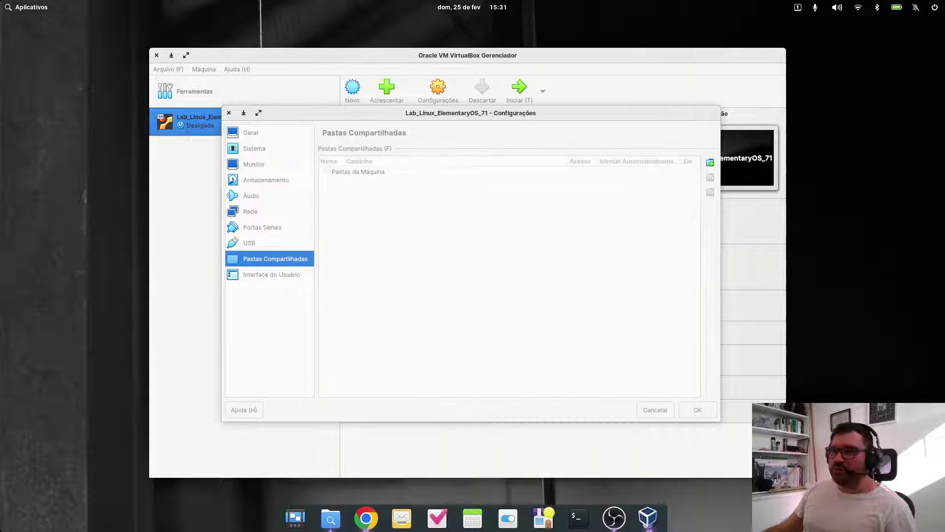
- Try adding the Downloads folder as a shared folder with Montar Automaticamente enabled, and remove the share again
{"action": "left_click", "coordinate": [710, 162]}
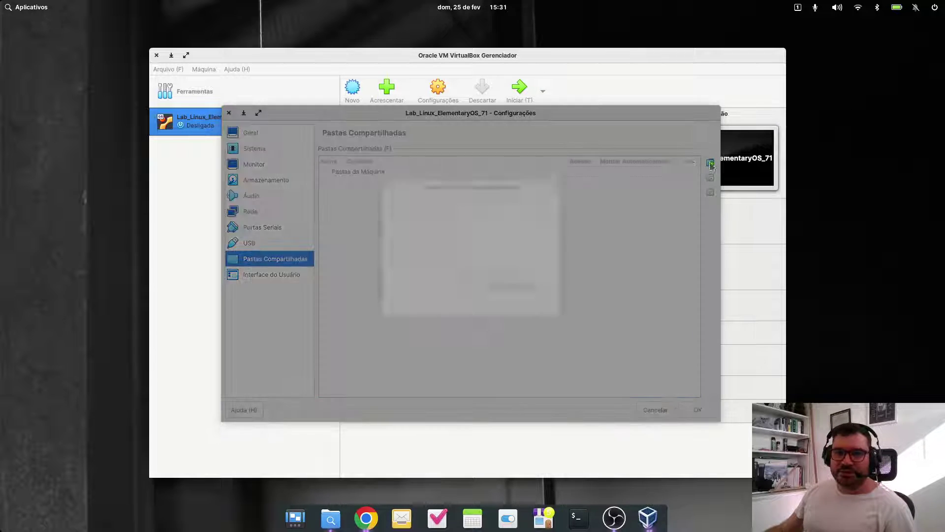
{"action": "left_click", "coordinate": [542, 211]}
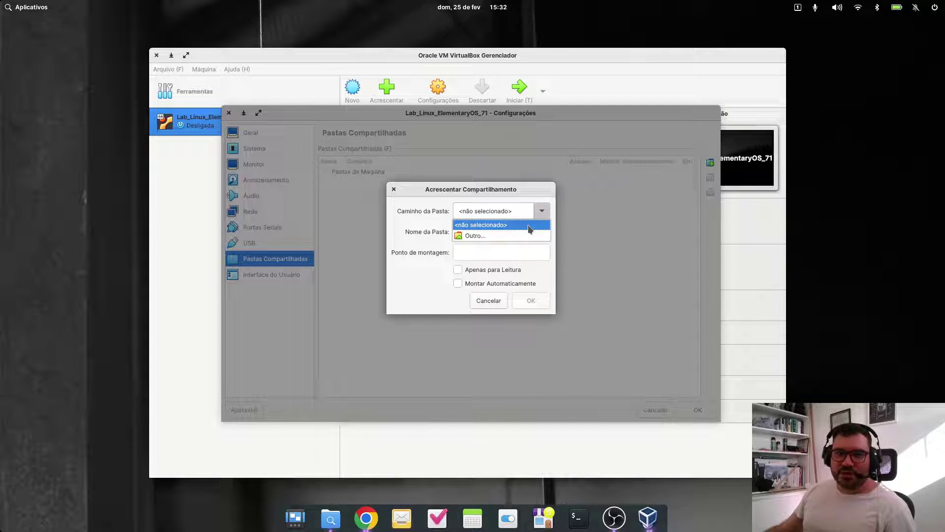
{"action": "left_click", "coordinate": [470, 235]}
{"action": "left_click", "coordinate": [260, 167]}
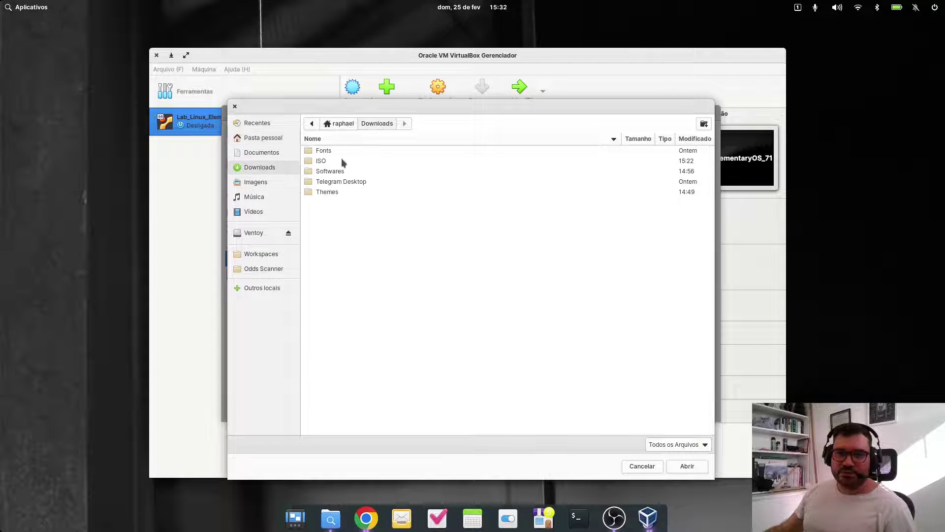
{"action": "left_click", "coordinate": [687, 466]}
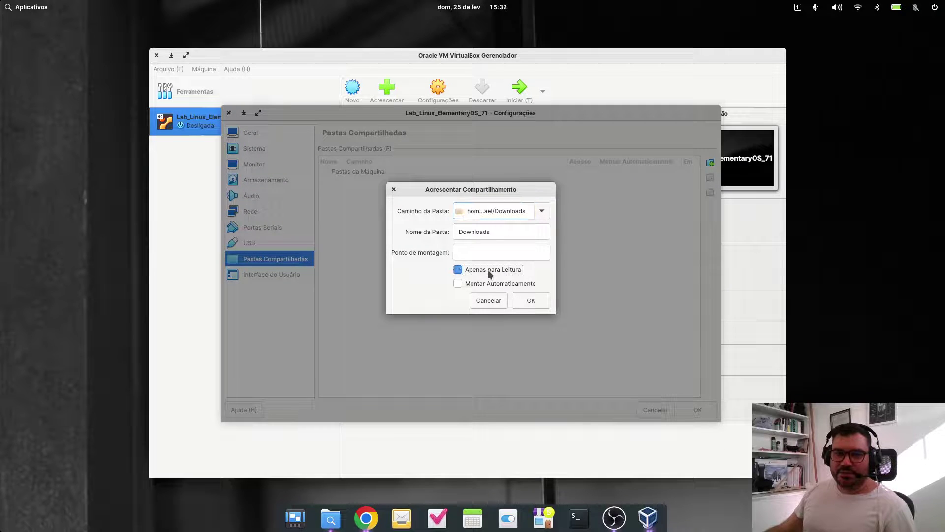
{"action": "left_click", "coordinate": [482, 283]}
{"action": "left_click", "coordinate": [537, 300]}
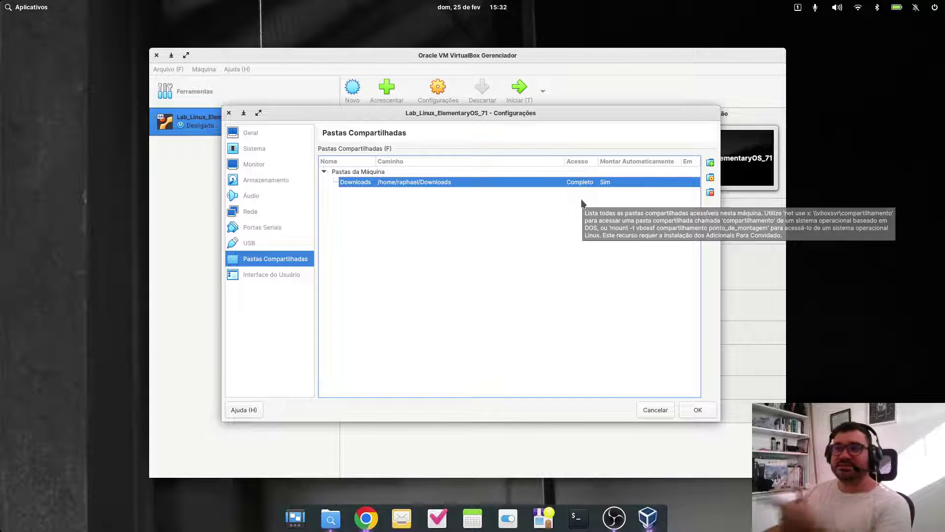
{"action": "left_click", "coordinate": [711, 192]}
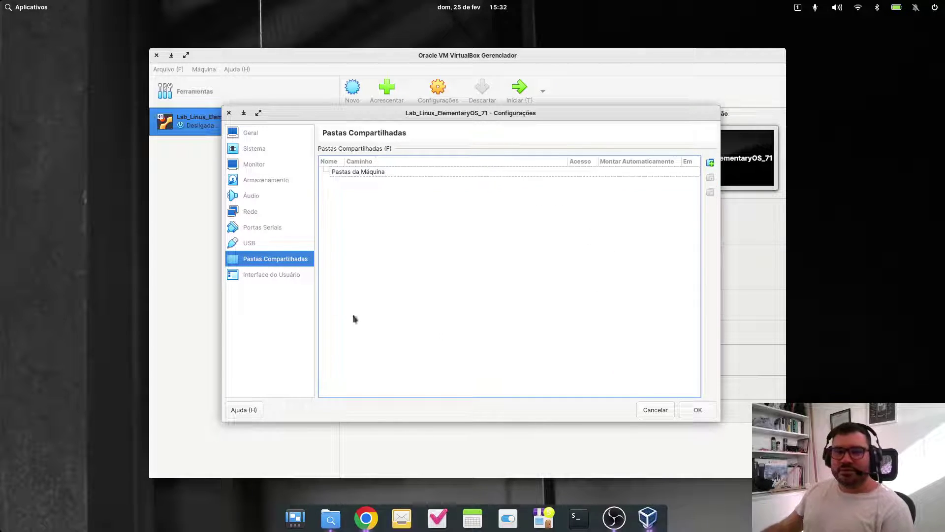
- Check the Interface do Usuário settings and save the virtual machine's configuration
{"action": "left_click", "coordinate": [253, 277]}
{"action": "left_click", "coordinate": [392, 153]}
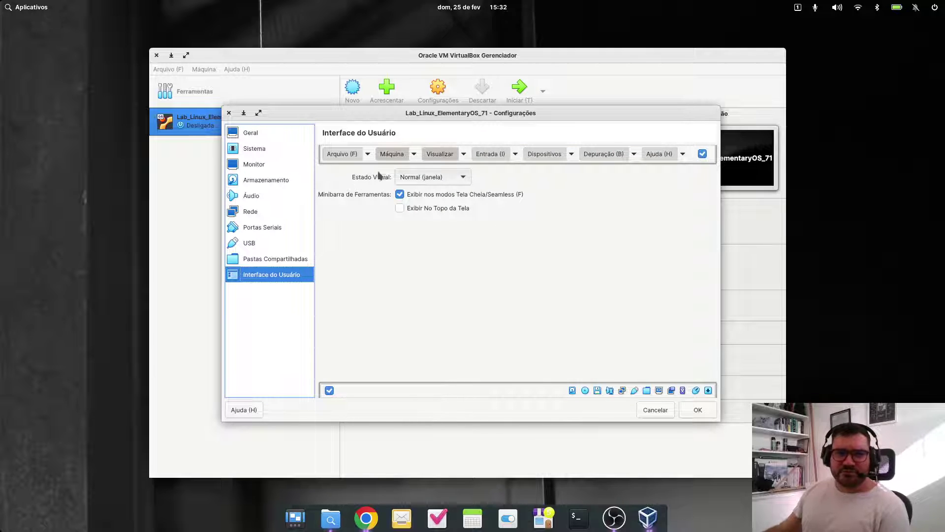
{"action": "left_click", "coordinate": [490, 154]}
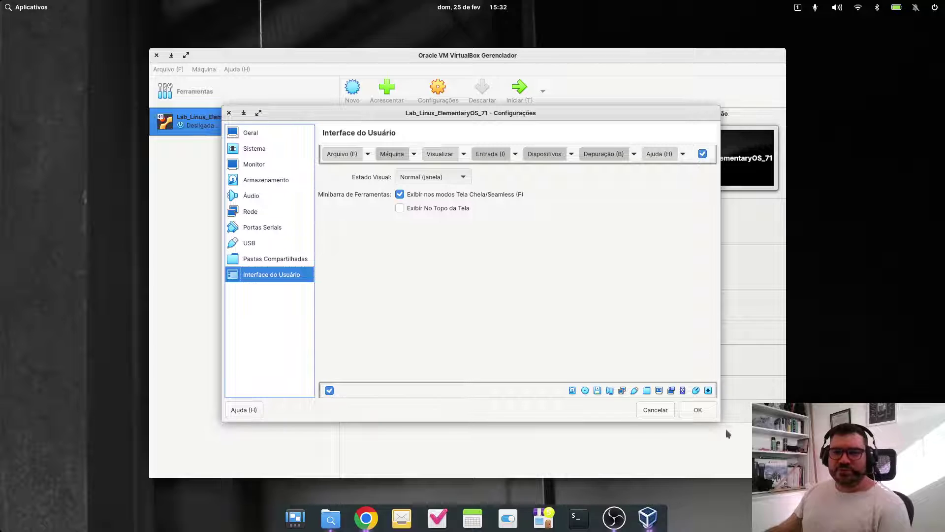
{"action": "left_click", "coordinate": [698, 411]}
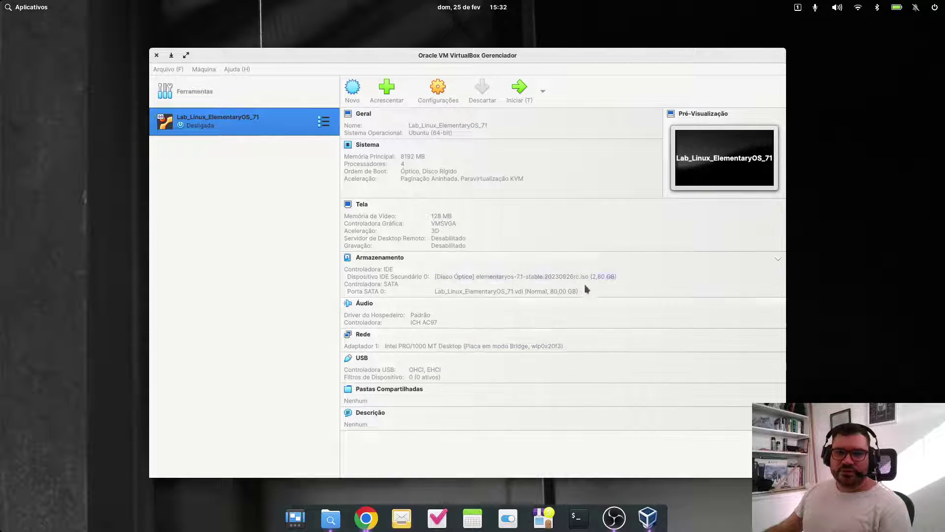
- Start the Lab_Linux_ElementaryOS_71 virtual machine and dismiss the notifications over its display
{"action": "left_click", "coordinate": [515, 95]}
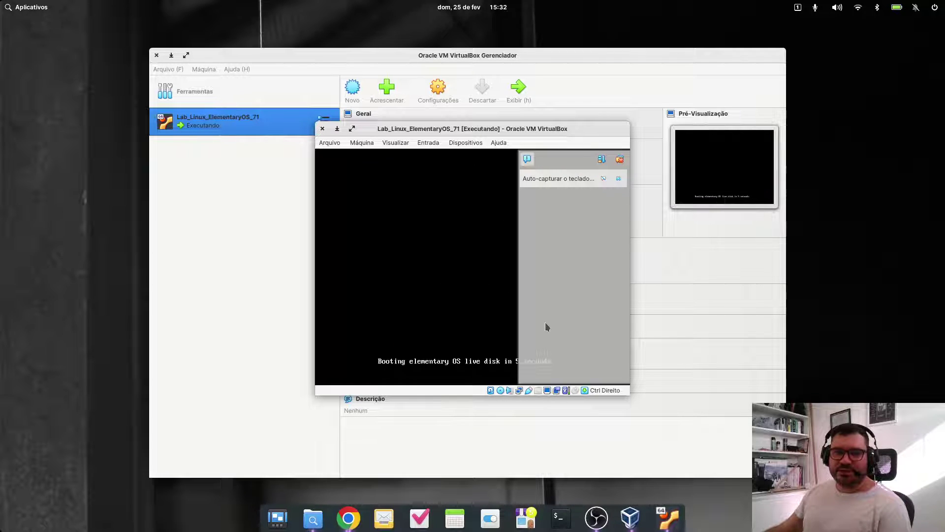
{"action": "left_click", "coordinate": [620, 160]}
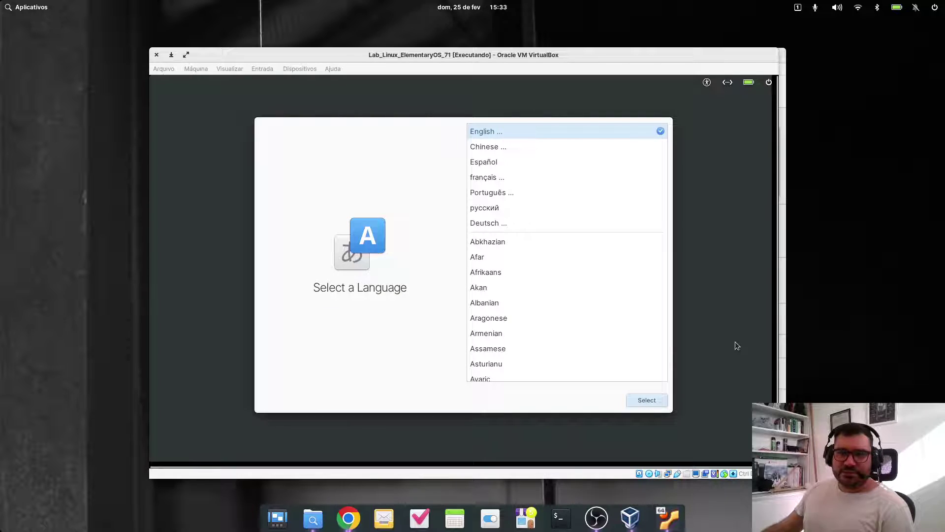
- Choose Português (Brazil) as the installer language and accept the Padrão layout for the Português (Brasil) keyboard
{"action": "left_click", "coordinate": [499, 193]}
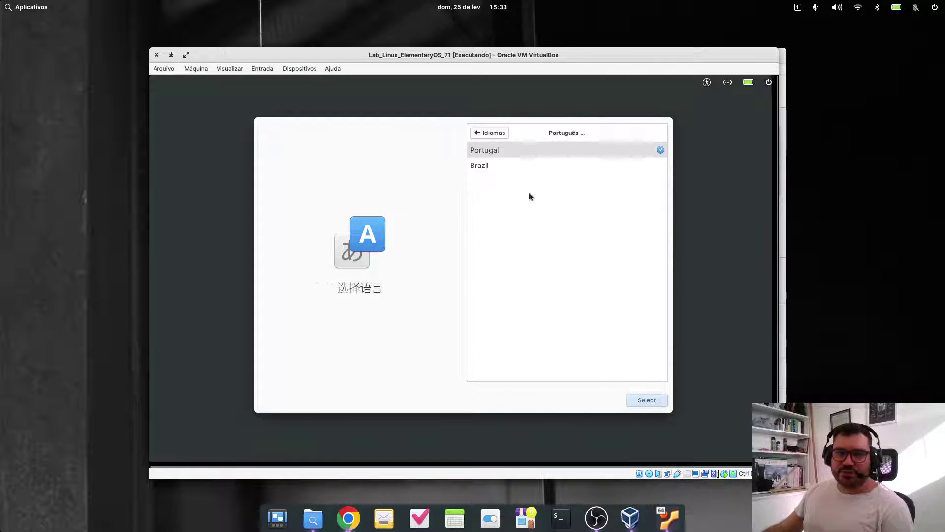
{"action": "left_click", "coordinate": [495, 166]}
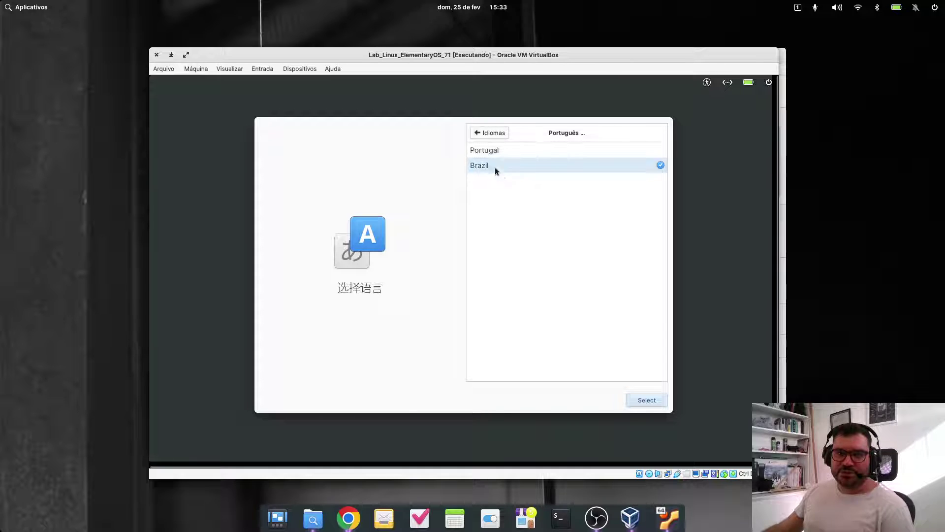
{"action": "left_click", "coordinate": [646, 399]}
{"action": "left_click", "coordinate": [646, 401]}
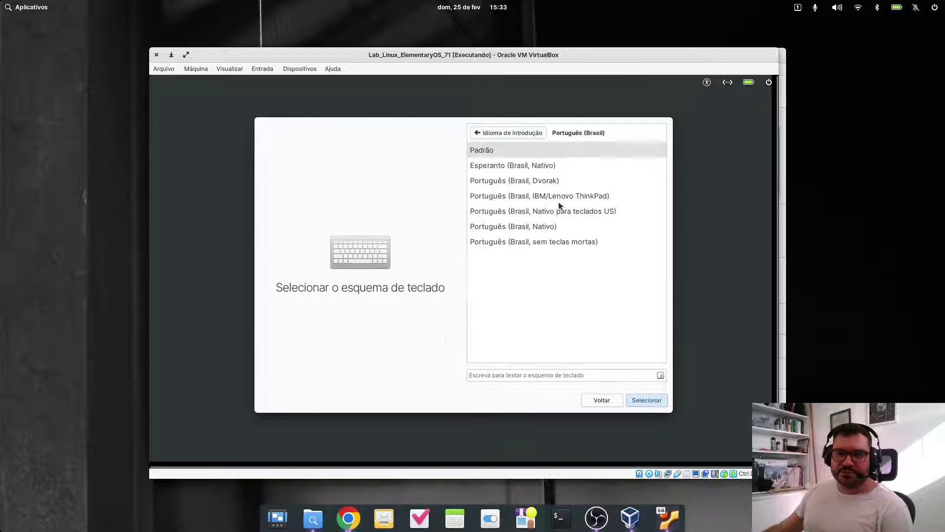
{"action": "left_click", "coordinate": [652, 402]}
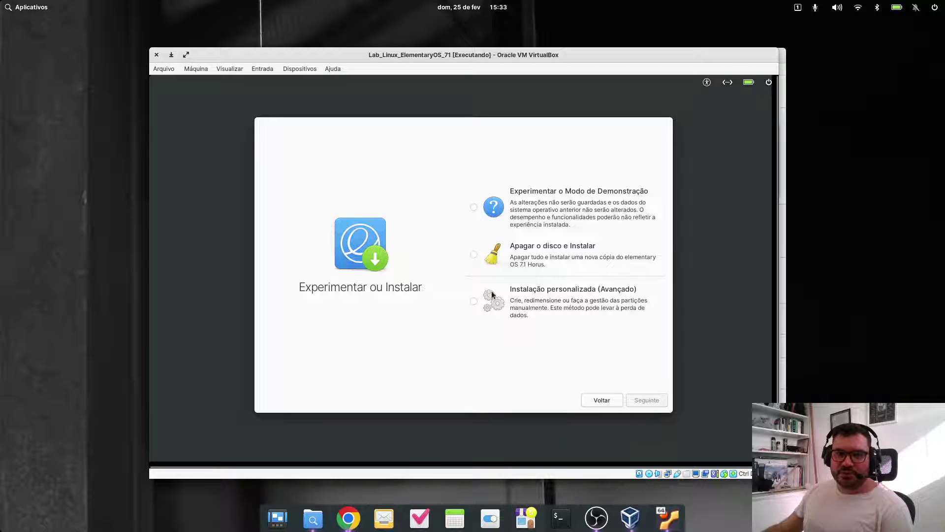
- Look at the demo mode and Apagar o disco e Instalar options, and go back to the installer's language list
{"action": "left_click", "coordinate": [506, 207]}
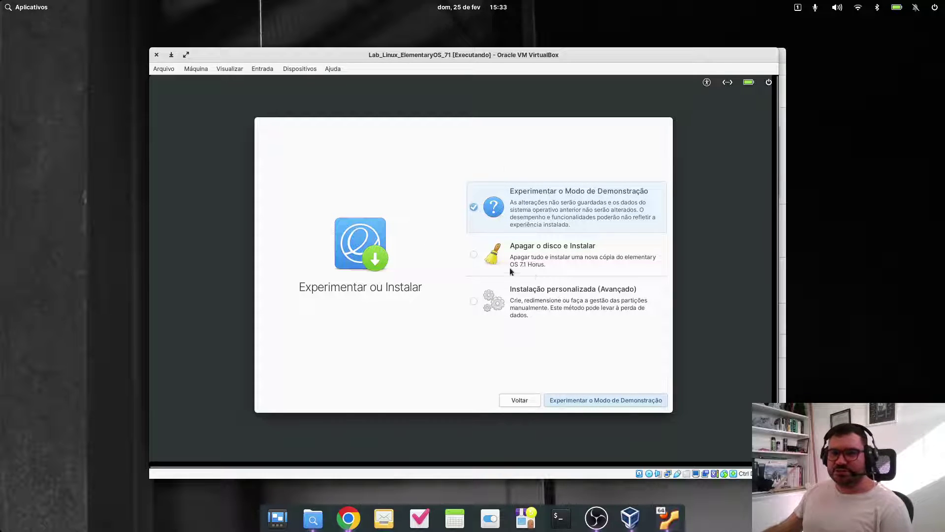
{"action": "left_click", "coordinate": [654, 268]}
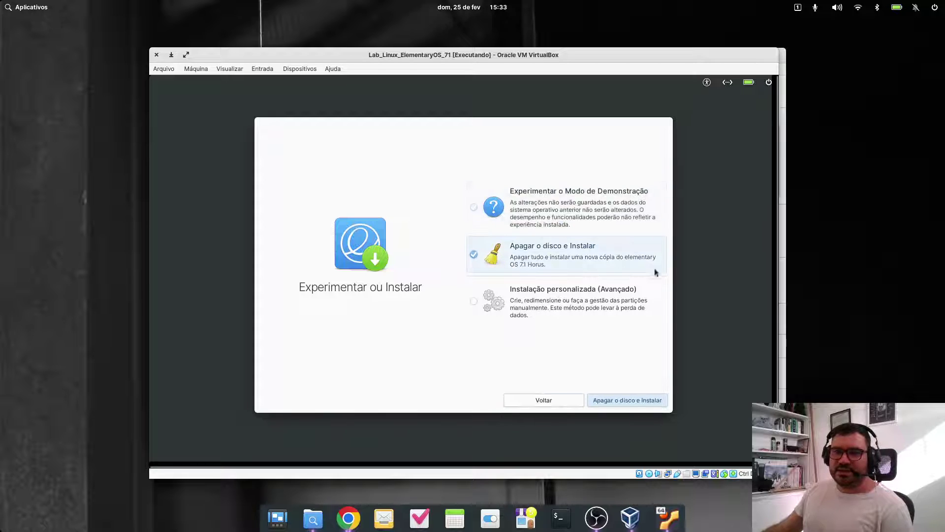
{"action": "left_click", "coordinate": [552, 402]}
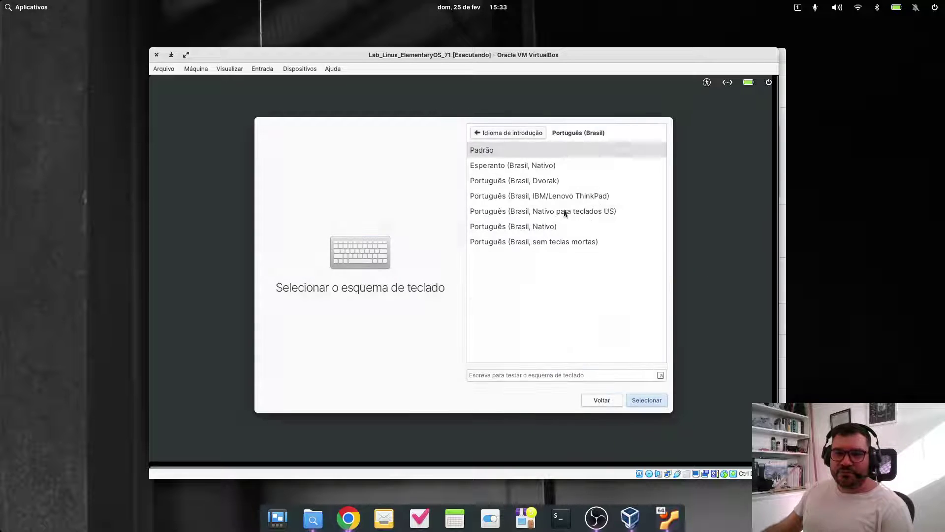
{"action": "left_click", "coordinate": [602, 401]}
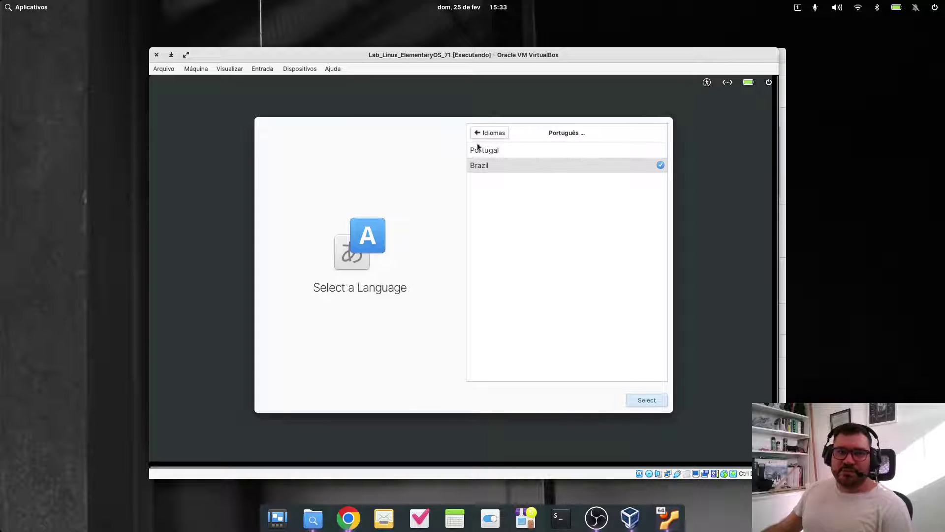
{"action": "left_click", "coordinate": [488, 133]}
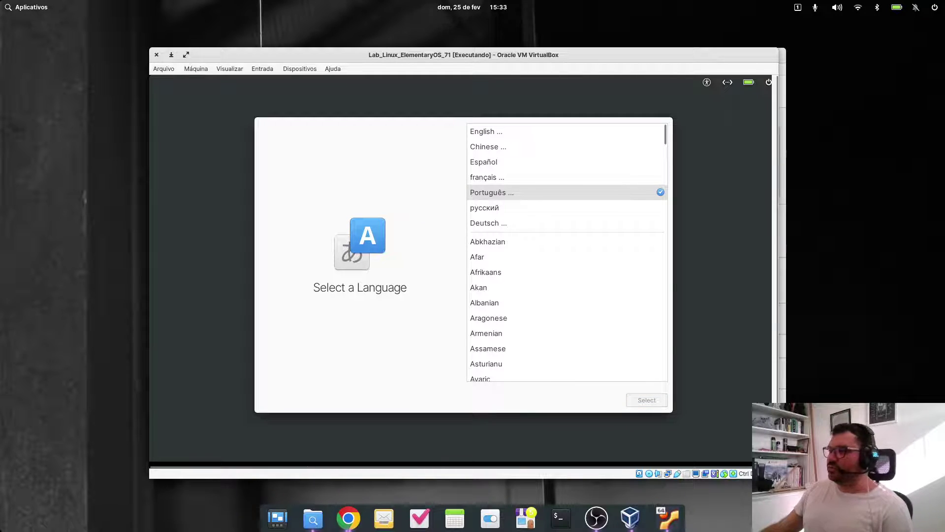